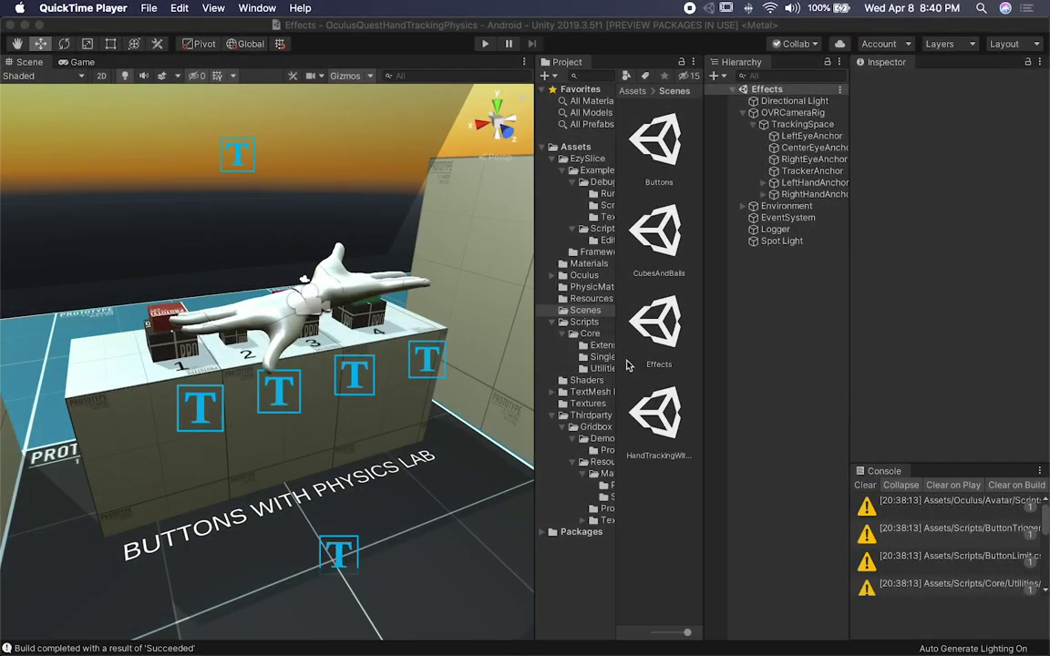
# - Orbit and zoom the Scene view around the button table and numbered cubes
pyautogui.click(339, 315)
pyautogui.keyDown('alt'); pyautogui.moveTo(214, 330); pyautogui.dragTo(351, 426); pyautogui.keyUp('alt')
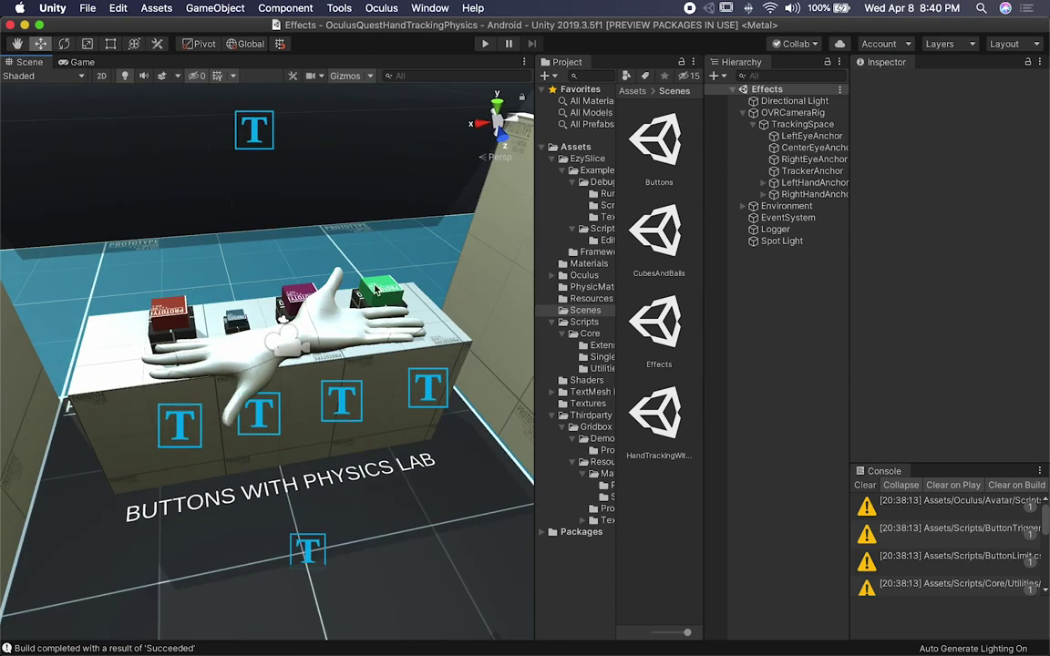
pyautogui.keyDown('alt'); pyautogui.moveTo(200, 298); pyautogui.dragTo(202, 320); pyautogui.keyUp('alt')
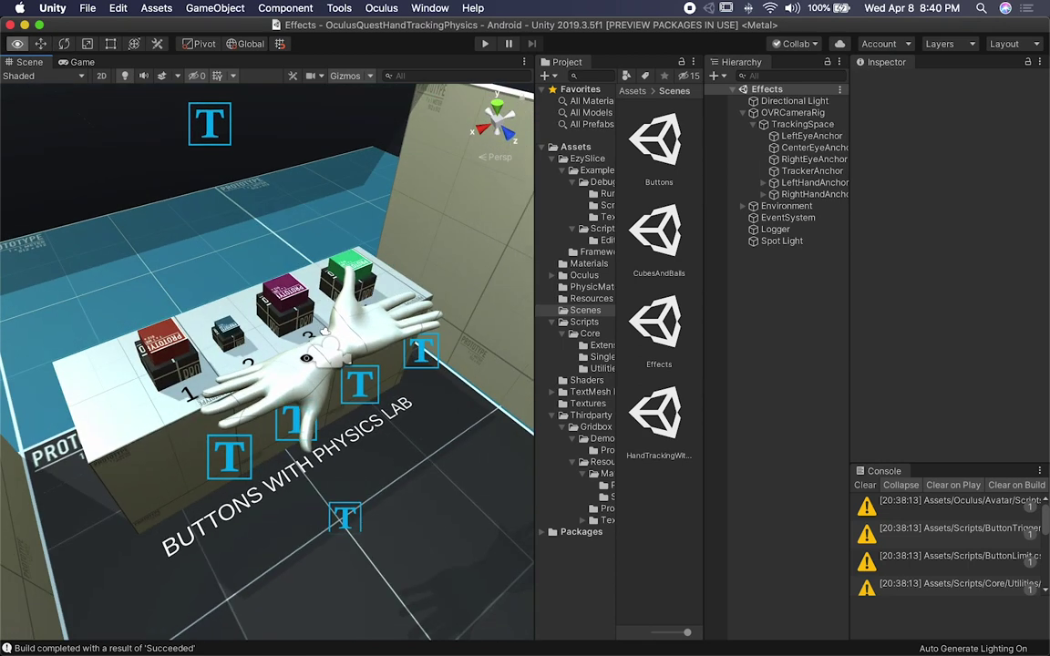
pyautogui.keyDown('alt'); pyautogui.moveTo(202, 330); pyautogui.dragTo(335, 335, button='right'); pyautogui.keyUp('alt')
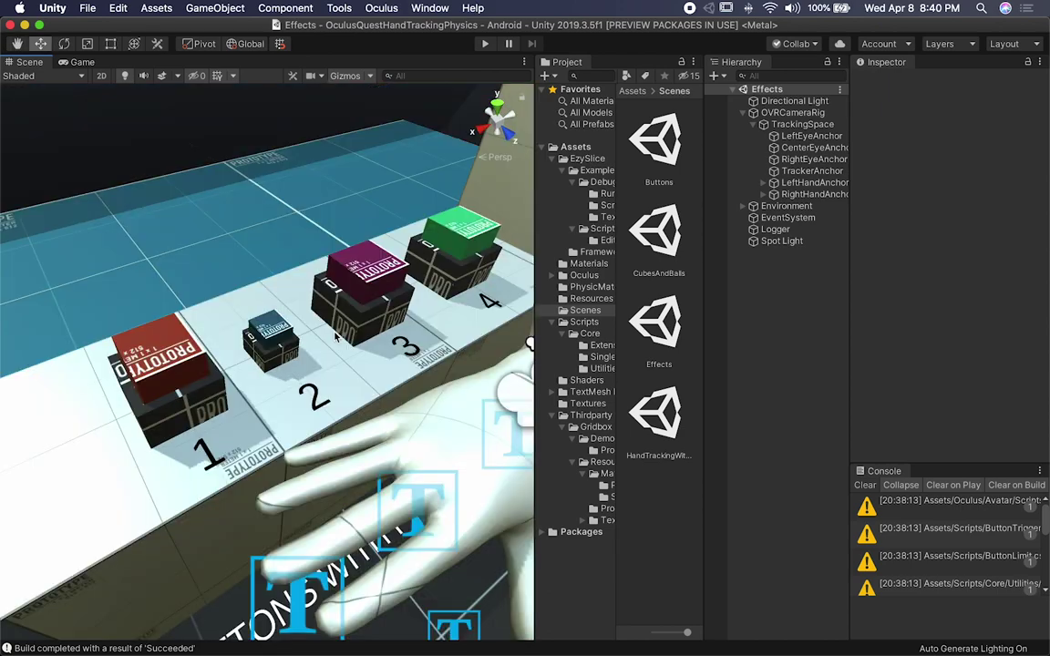
pyautogui.keyDown('alt'); pyautogui.moveTo(207, 343); pyautogui.dragTo(246, 257); pyautogui.keyUp('alt')
pyautogui.scroll(-5, 246, 257)
pyautogui.scroll(3, 251, 315)
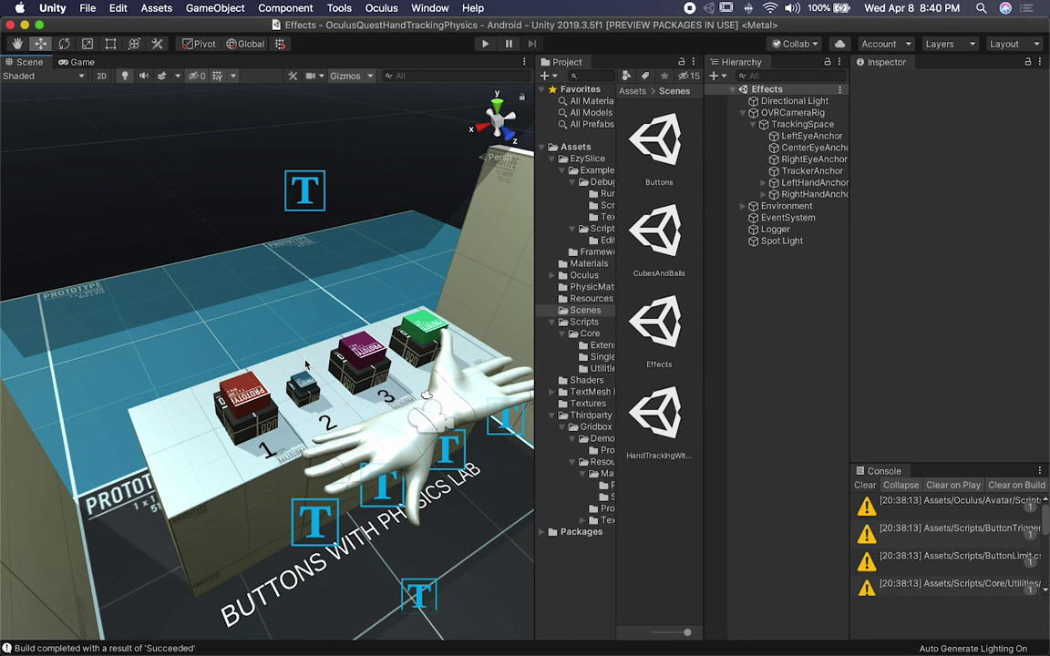
# - Orbit to a frontal view of the wall and sky, then widen the Project panel folder tree
pyautogui.keyDown('alt'); pyautogui.moveTo(306, 365); pyautogui.dragTo(208, 419); pyautogui.keyUp('alt')
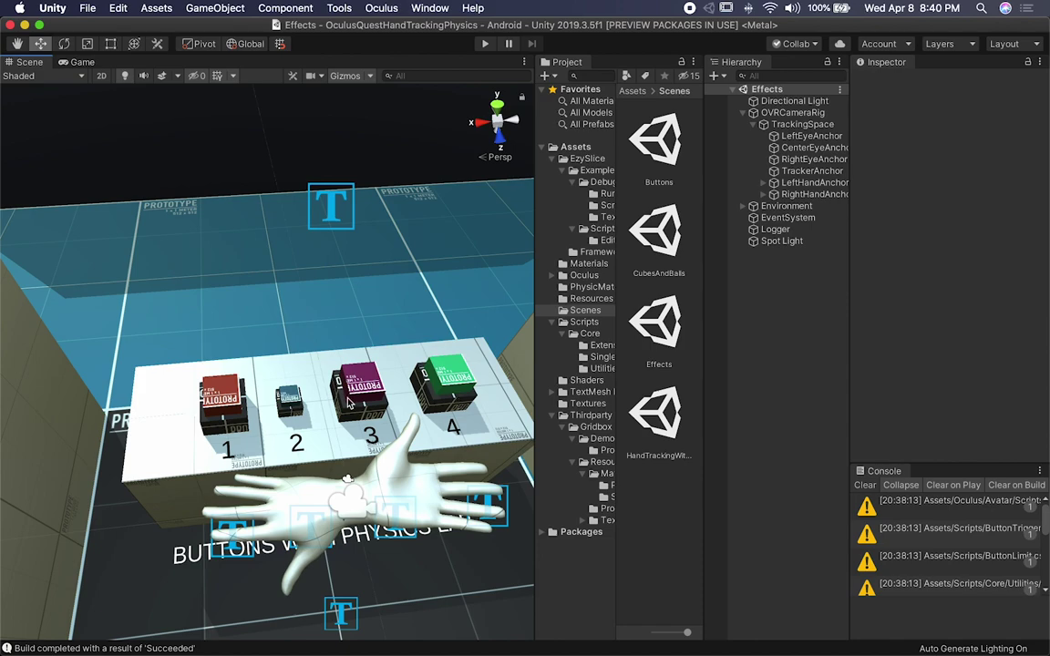
pyautogui.keyDown('alt'); pyautogui.moveTo(347, 401); pyautogui.dragTo(283, 293); pyautogui.keyUp('alt')
pyautogui.moveTo(536, 242); pyautogui.dragTo(422, 251)
pyautogui.moveTo(502, 259); pyautogui.dragTo(586, 253)
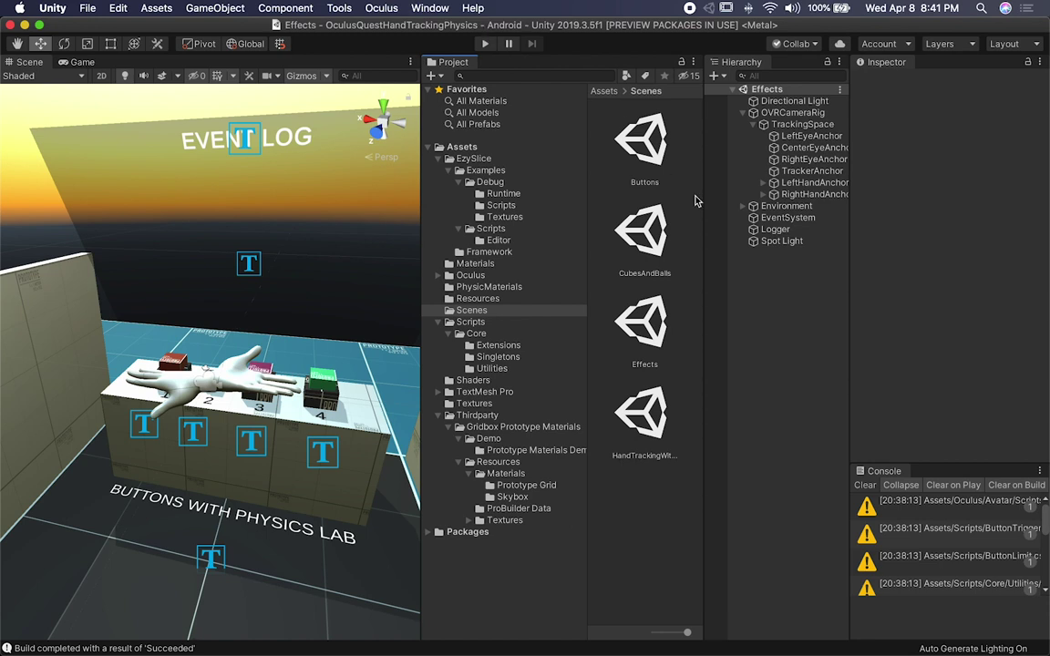
# - Widen the Hierarchy and compare the Left, Right and CenterEyeAnchor camera settings
pyautogui.click(789, 149)
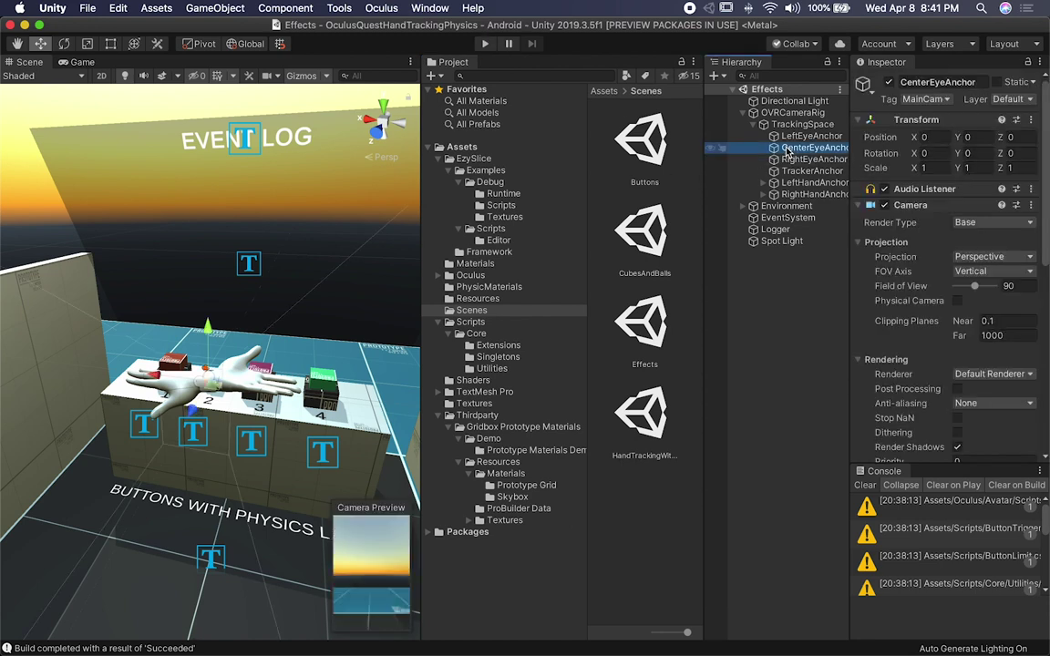
pyautogui.moveTo(705, 175); pyautogui.dragTo(654, 180)
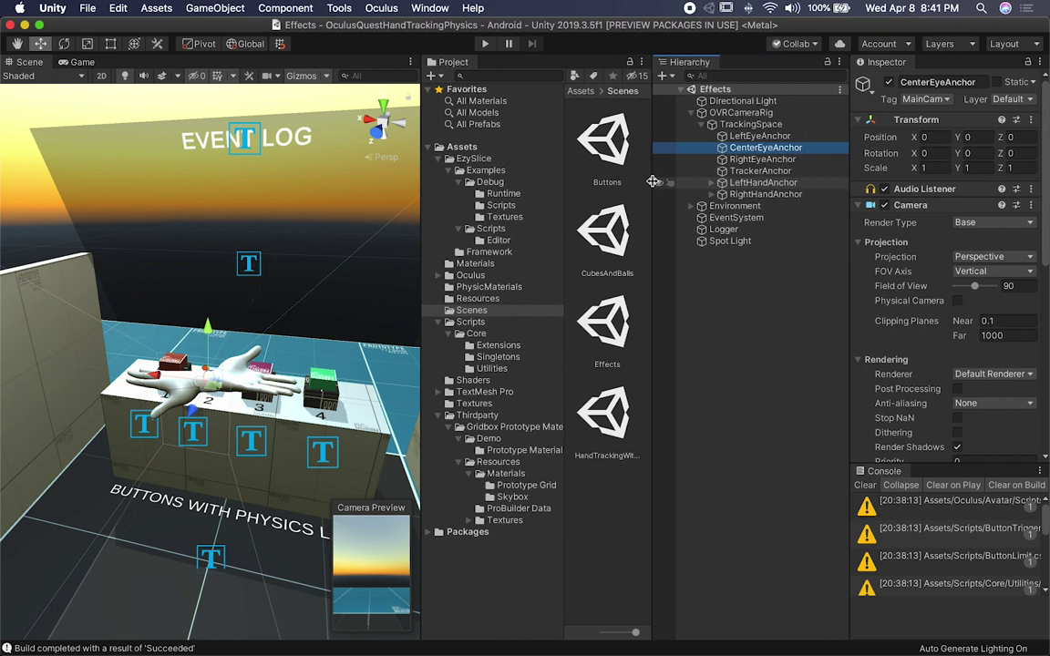
pyautogui.moveTo(899, 258)
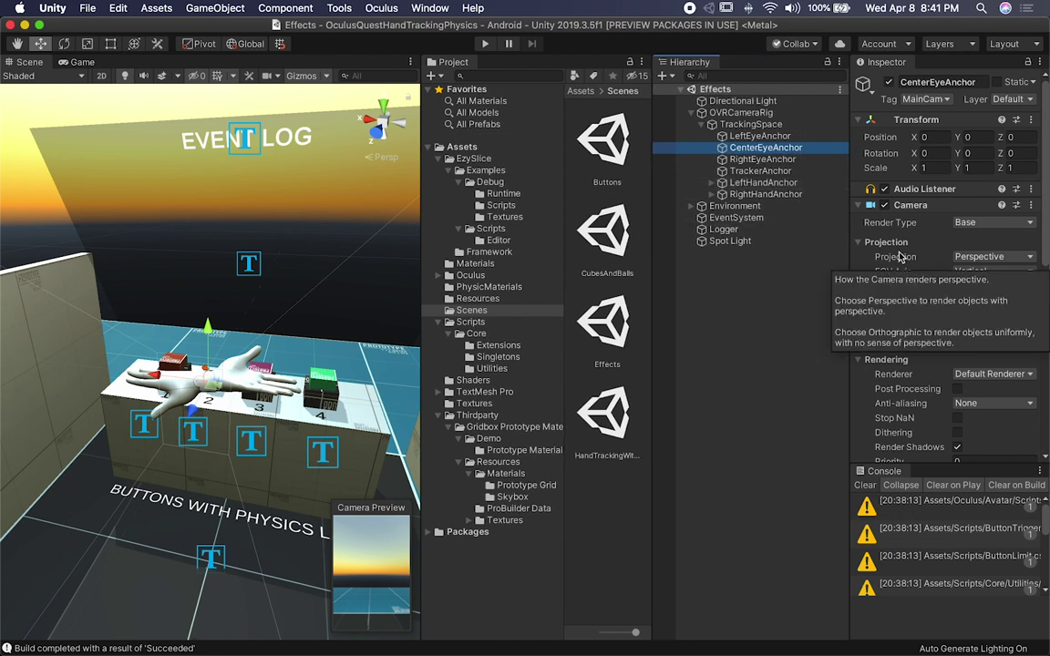
pyautogui.click(773, 137)
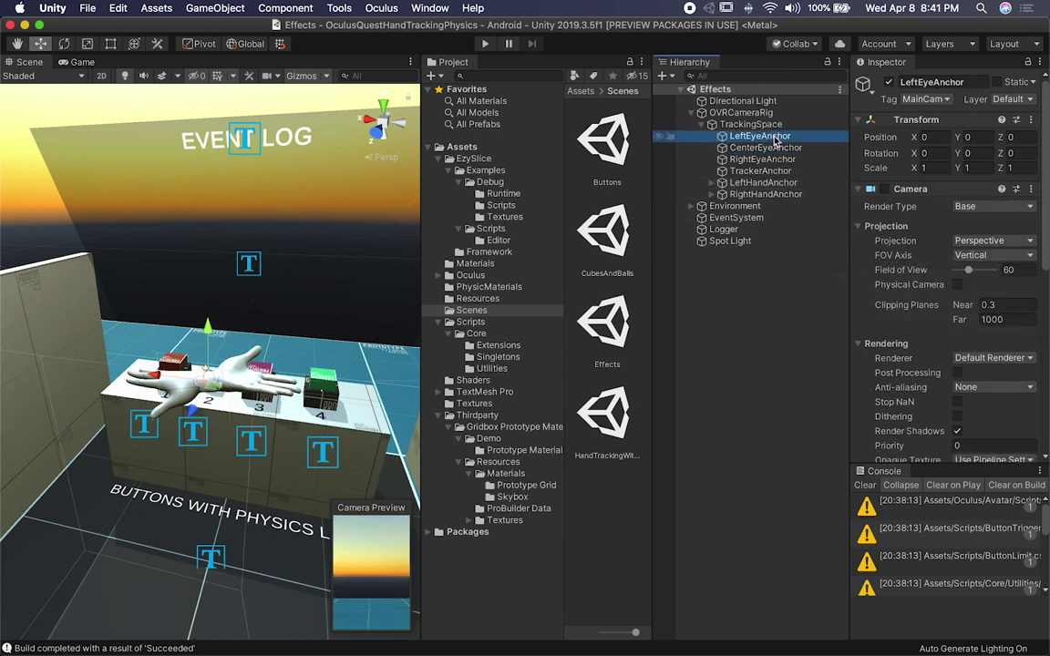
pyautogui.click(773, 159)
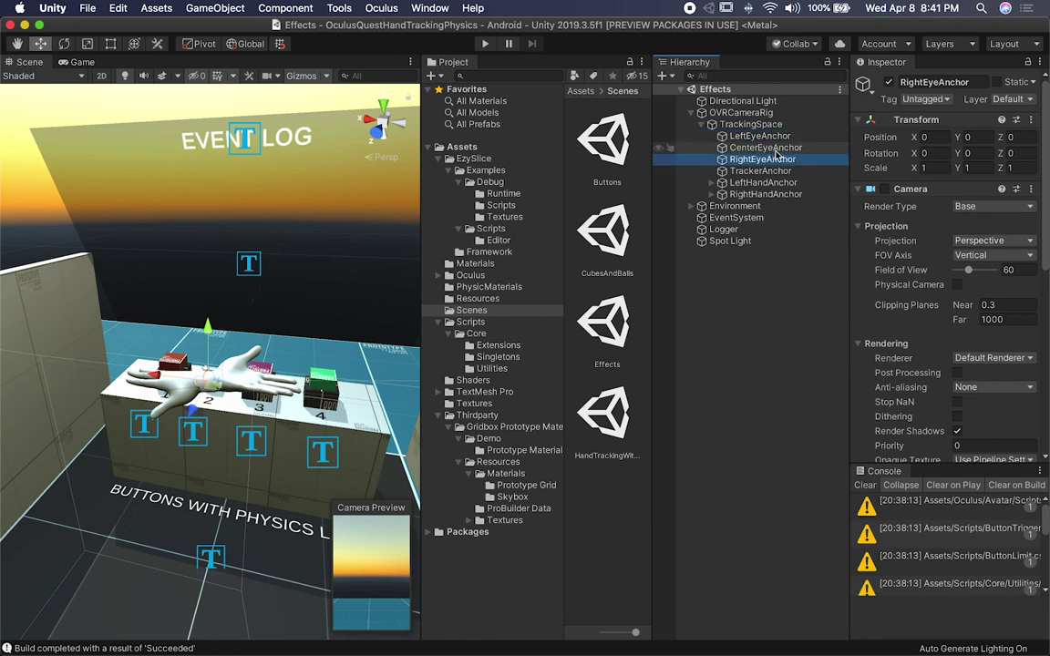
pyautogui.click(776, 147)
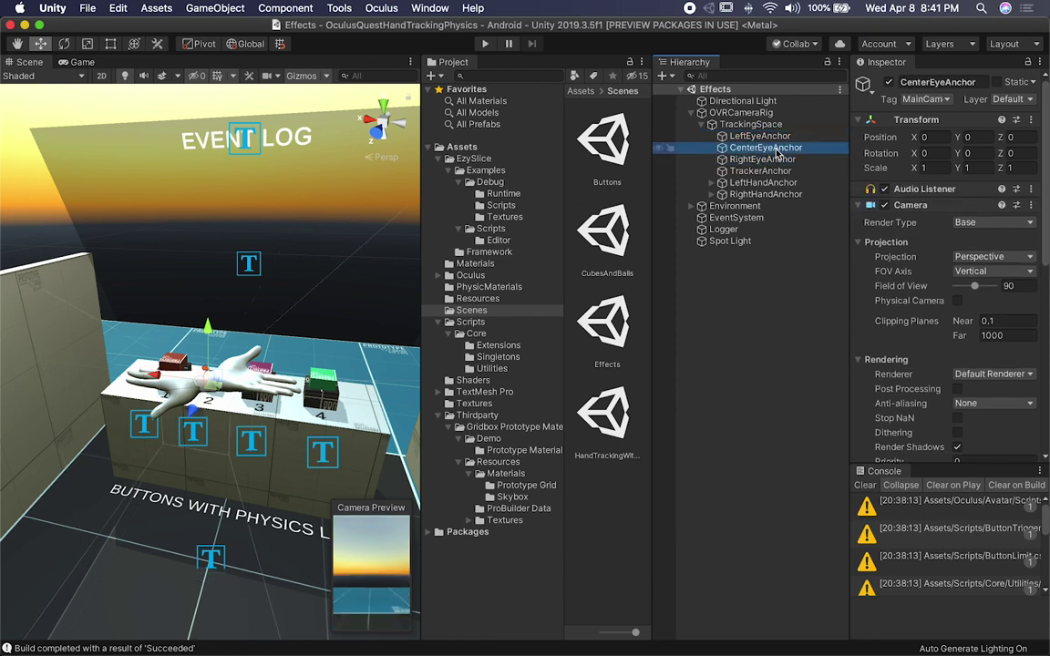
# - Widen the Inspector and close the Console panel
pyautogui.scroll(-5, 829, 292)
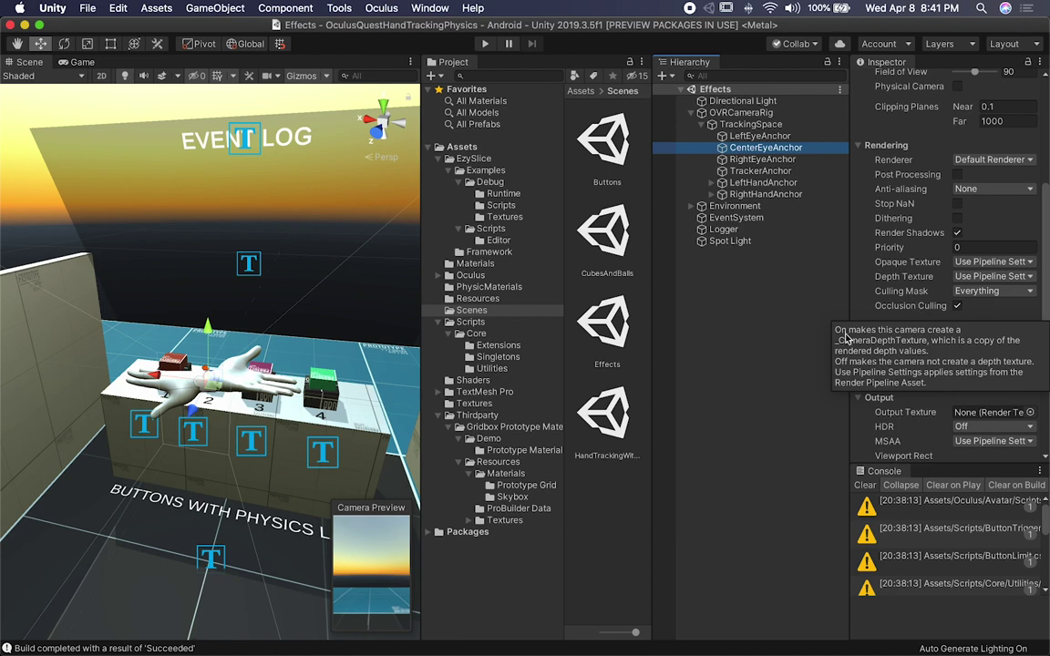
pyautogui.moveTo(848, 335); pyautogui.dragTo(786, 334)
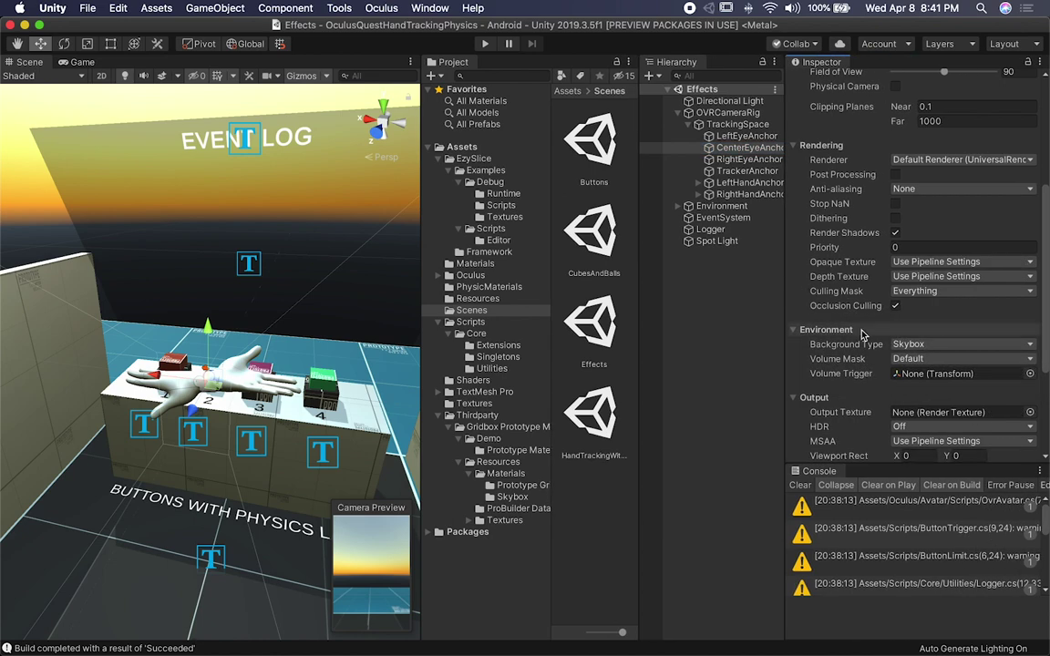
pyautogui.scroll(-3, 862, 334)
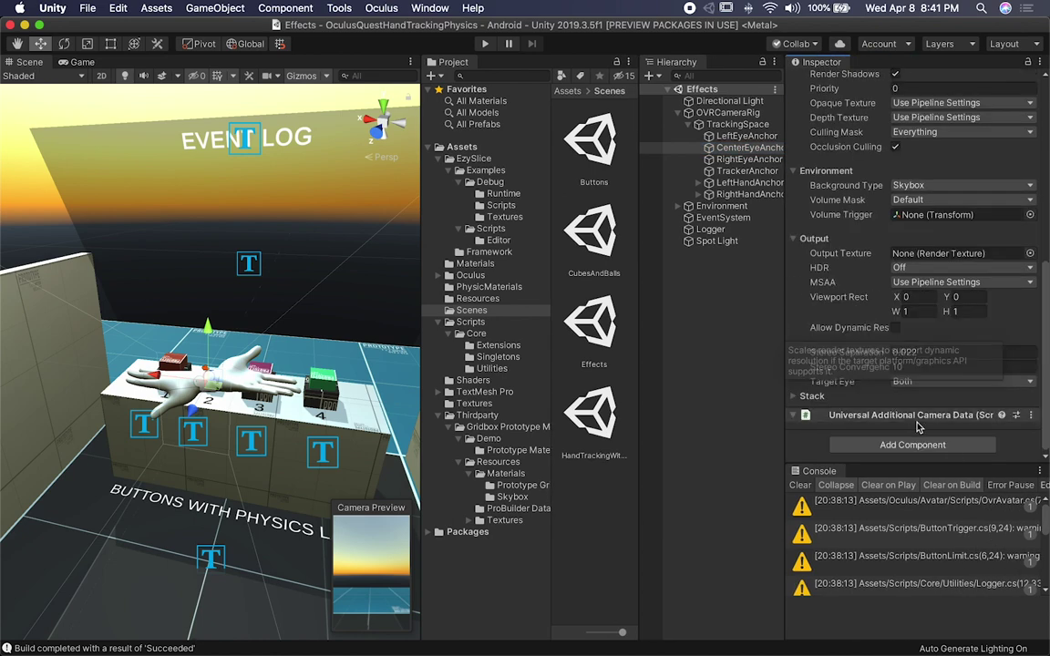
pyautogui.click(1039, 471)
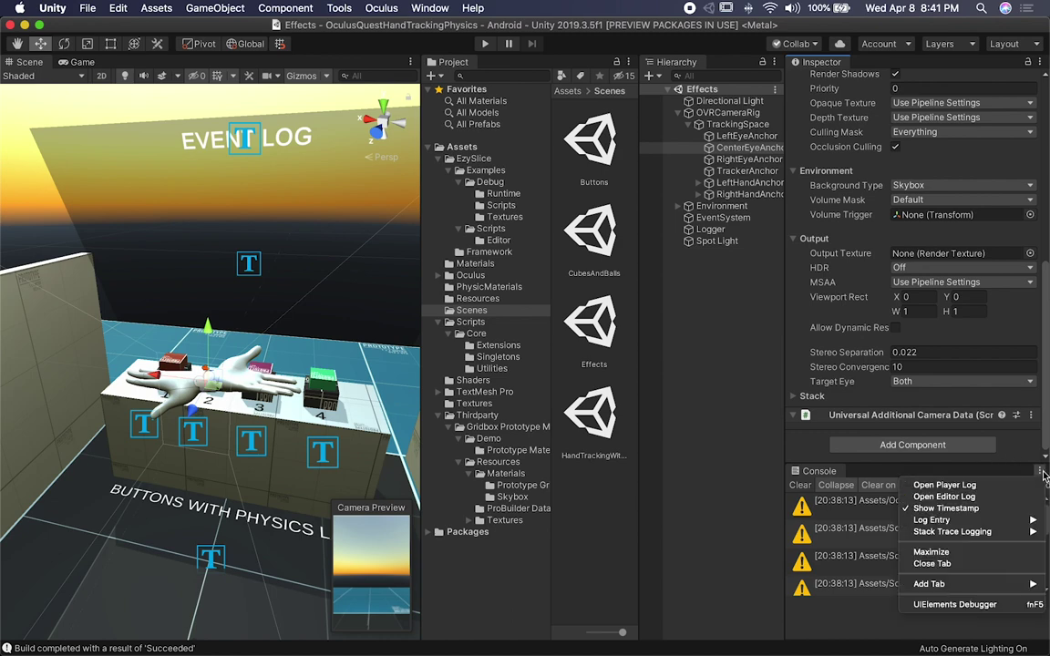
pyautogui.click(938, 563)
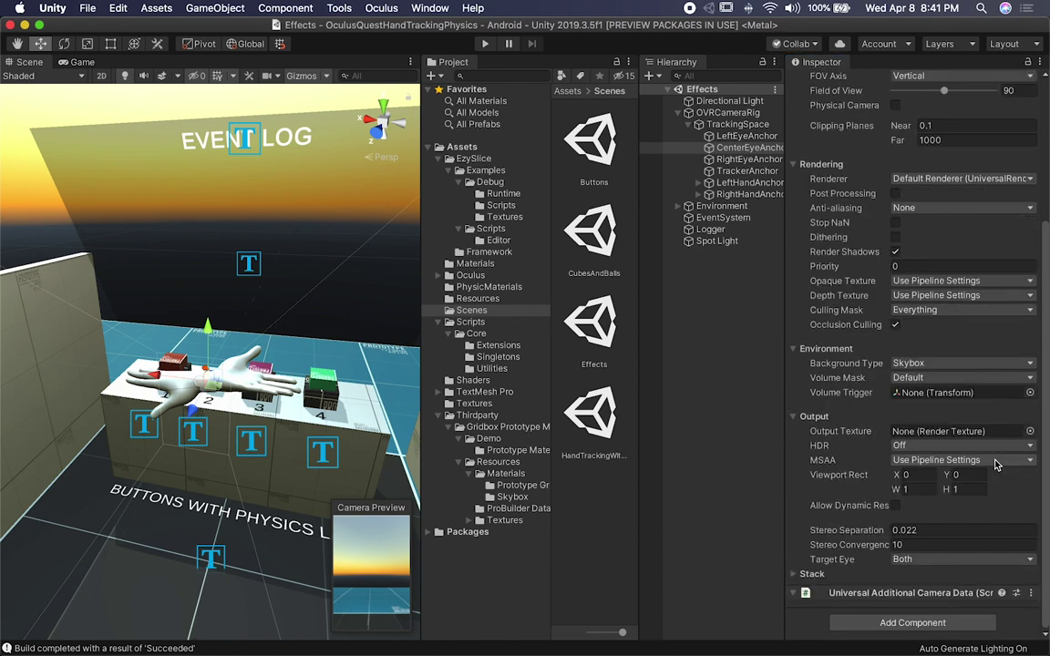
# - Enable Post Processing on the CenterEyeAnchor camera and save the Effects scene
pyautogui.scroll(3, 915, 237)
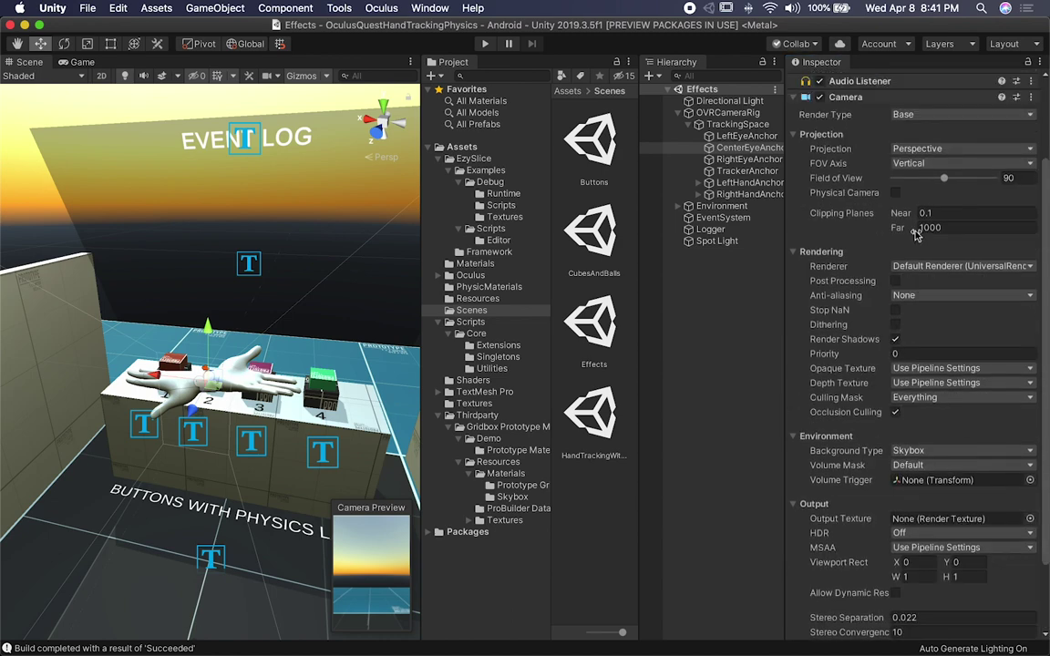
pyautogui.click(894, 281)
pyautogui.press('super+s')
pyautogui.click(88, 8)
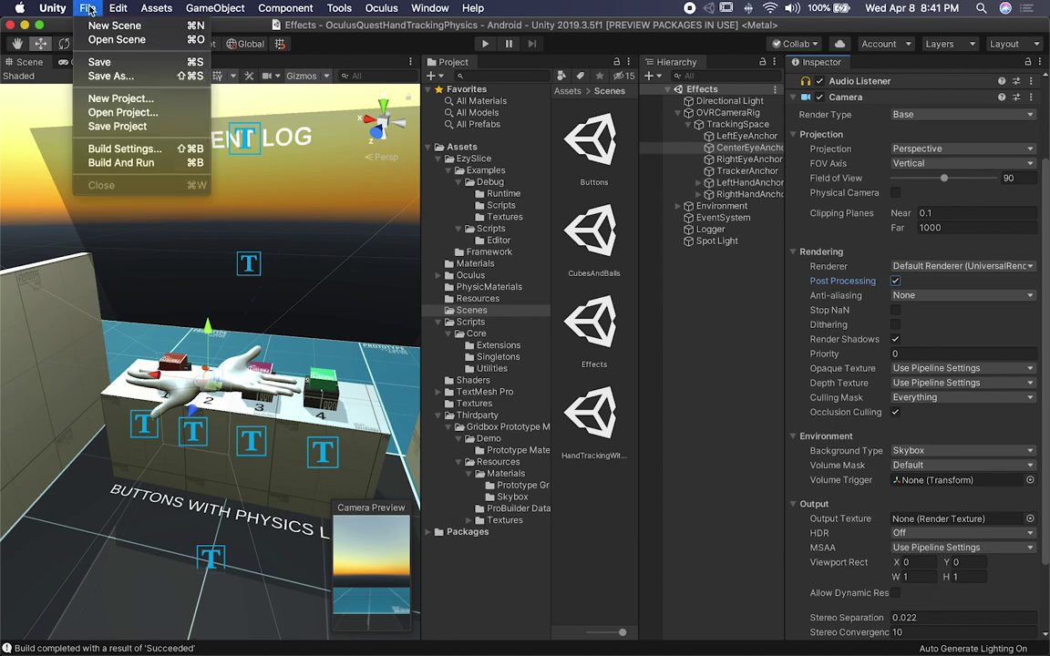
# - Check the Build, Player and Graphics settings, then close Project Settings
pyautogui.click(102, 148)
pyautogui.click(85, 443)
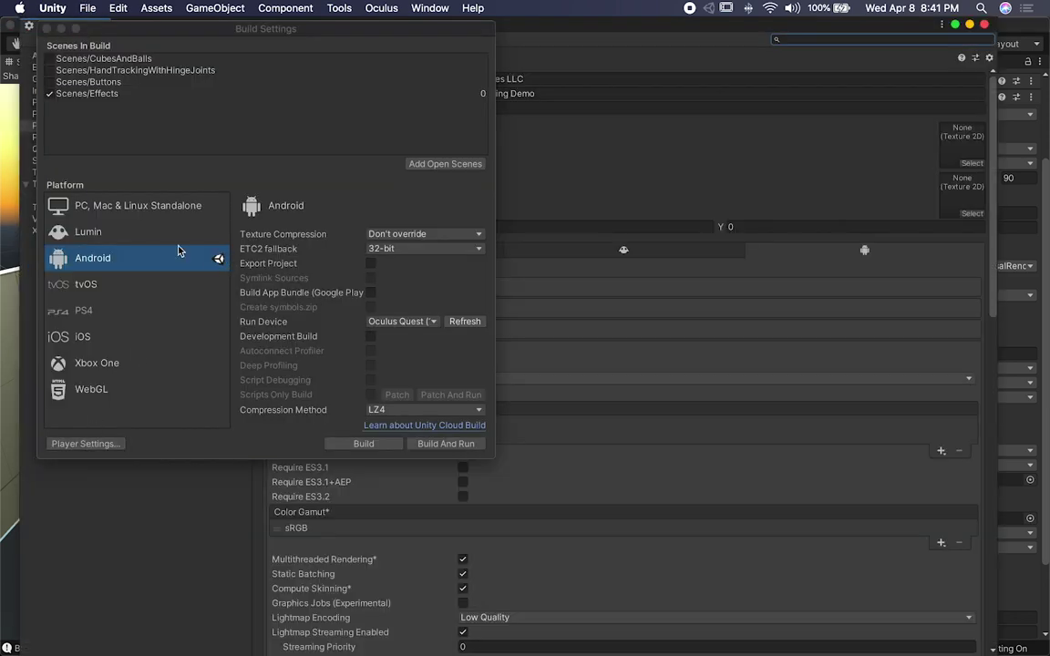
pyautogui.click(47, 29)
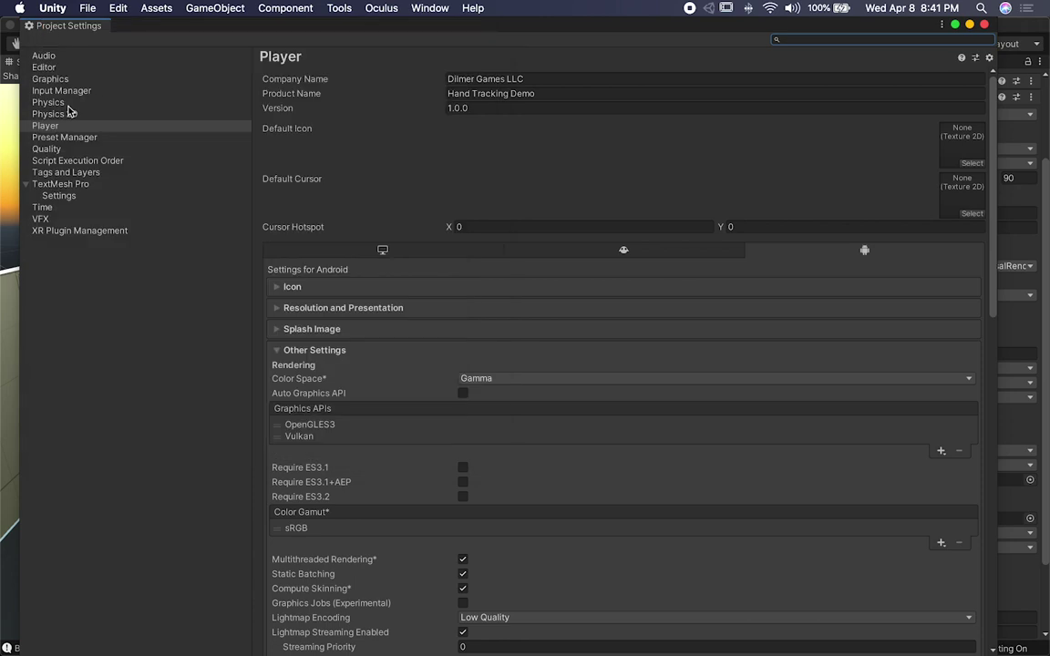
pyautogui.click(56, 78)
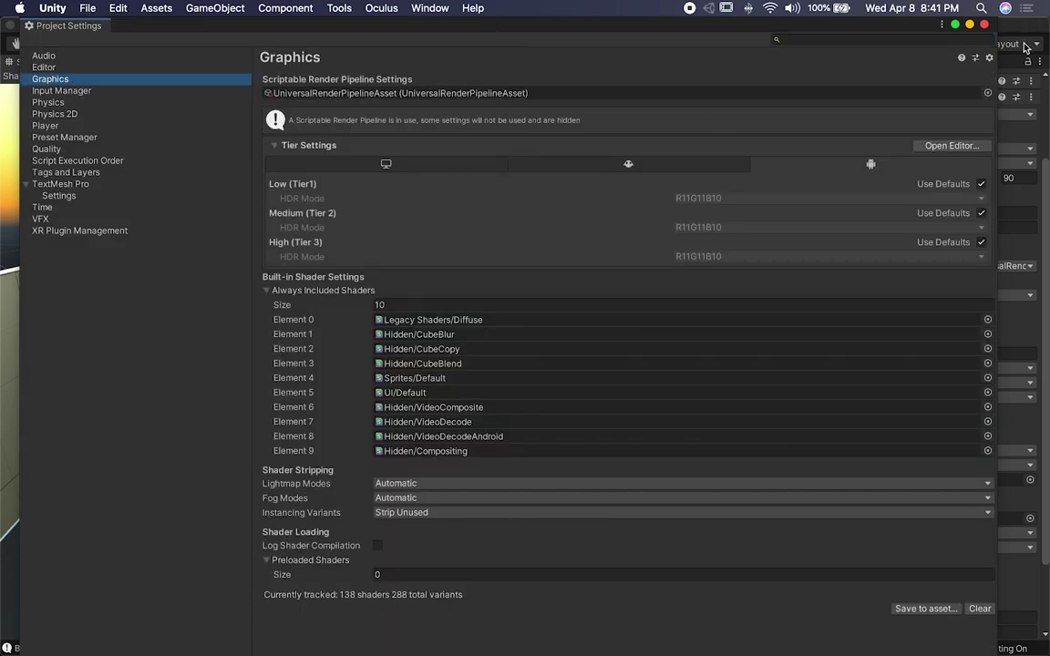
pyautogui.click(984, 25)
# - Confirm Universal RP 7.3.1 is installed in the Package Manager, then close it
pyautogui.click(429, 8)
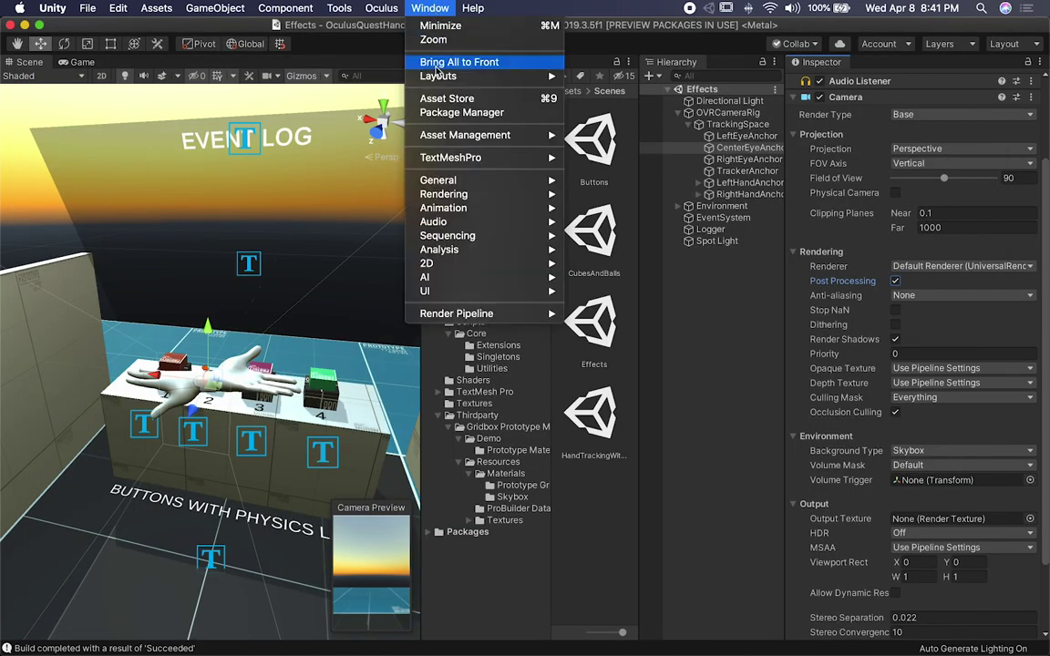
pyautogui.click(446, 111)
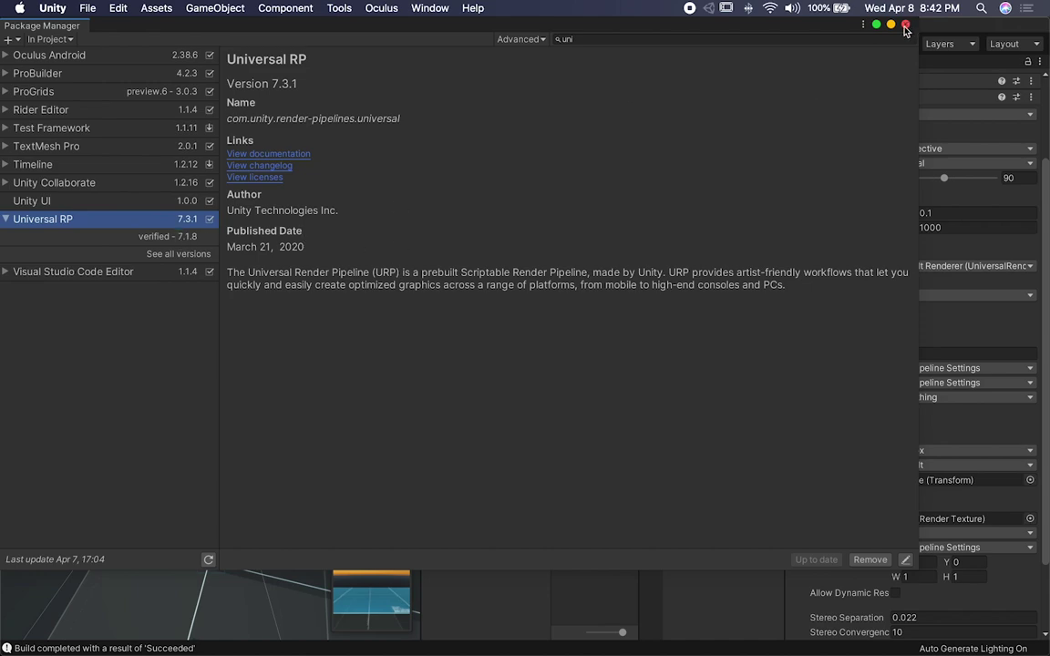
pyautogui.press('super+w')
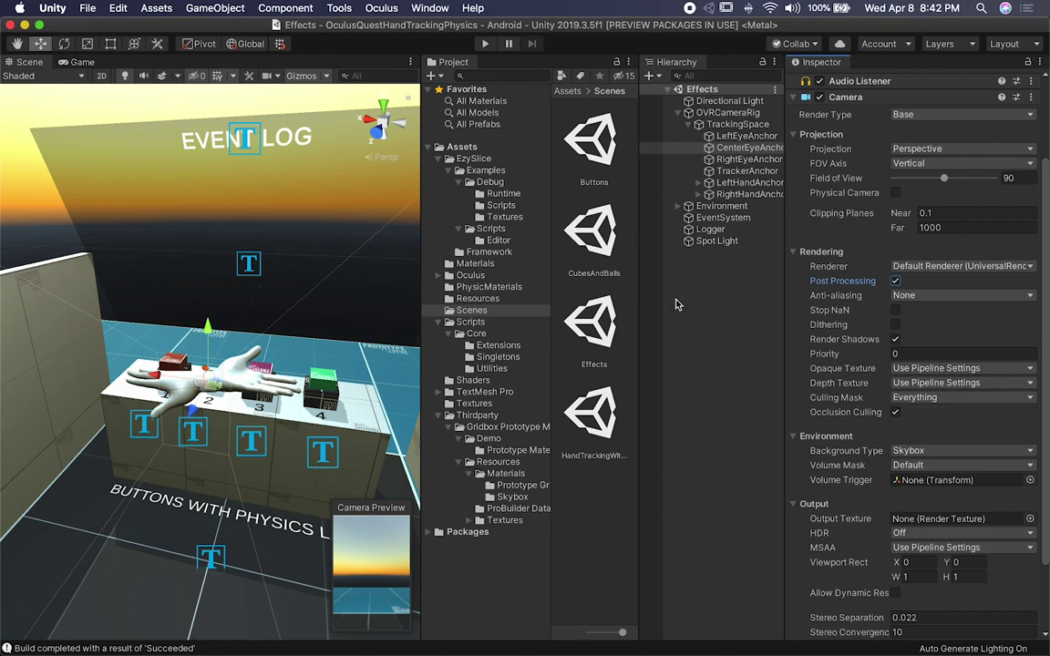
# - Collapse the Camera component and add a Volume component to CenterEyeAnchor using the 'Vol' search
pyautogui.scroll(2, 892, 276)
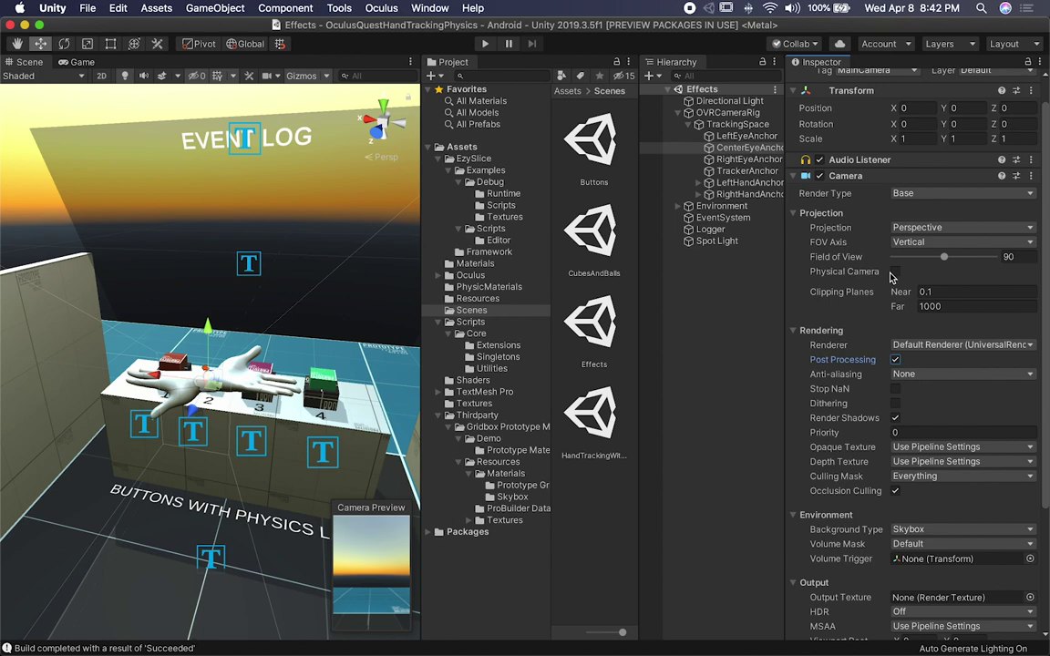
pyautogui.scroll(-4, 891, 276)
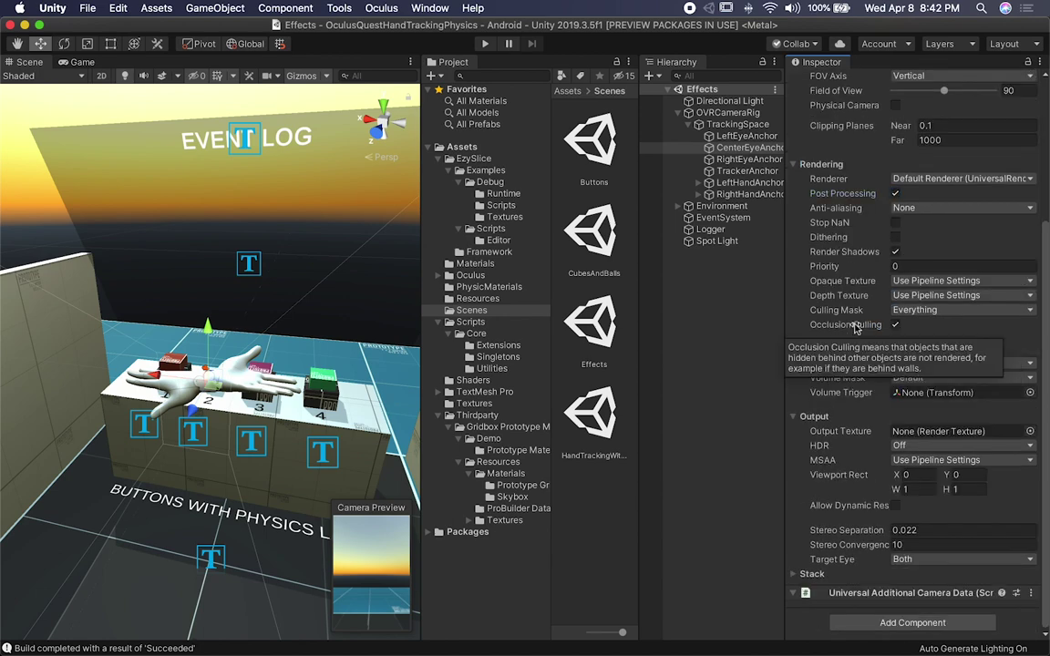
pyautogui.scroll(2, 855, 328)
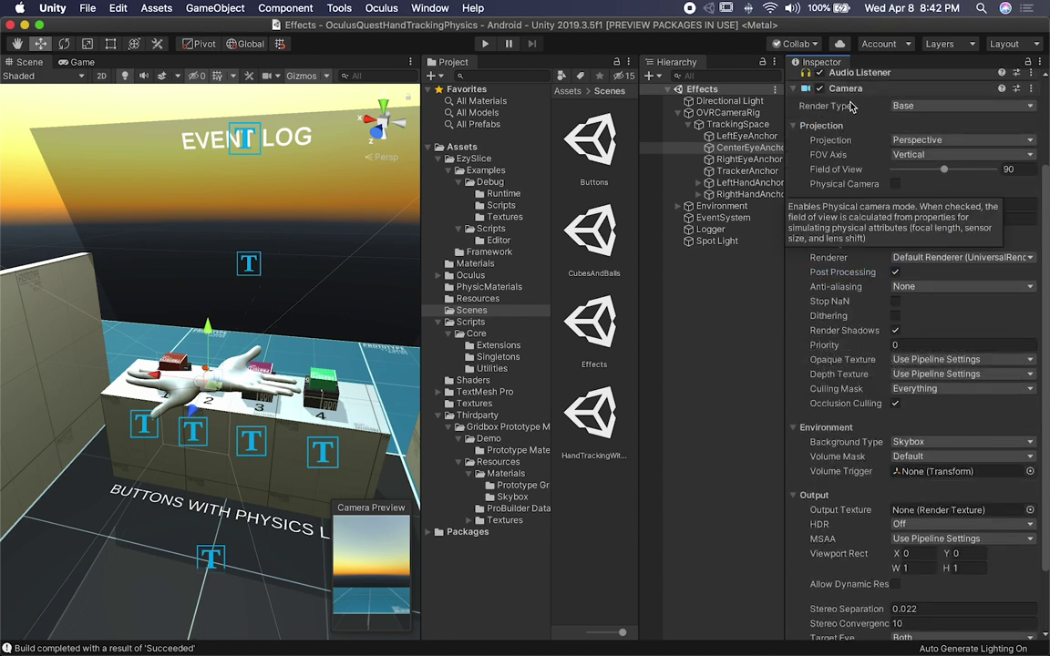
pyautogui.click(845, 88)
pyautogui.click(856, 251)
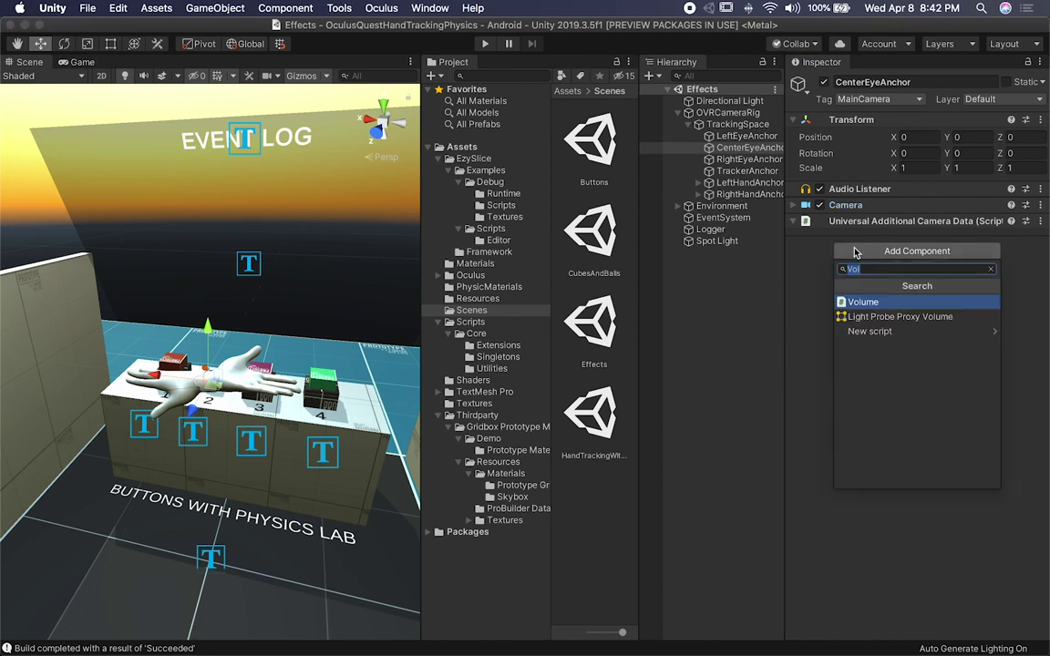
pyautogui.press('Return')
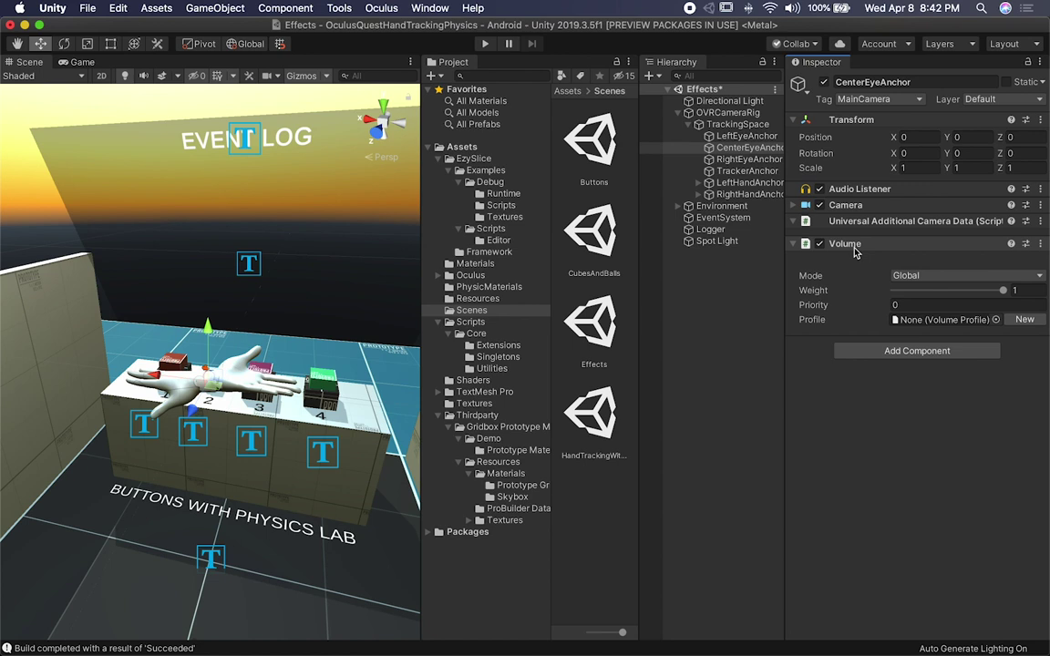
# - Create a new CenterEyeAnchor volume profile and locate the asset in the Effects folder
pyautogui.click(1024, 320)
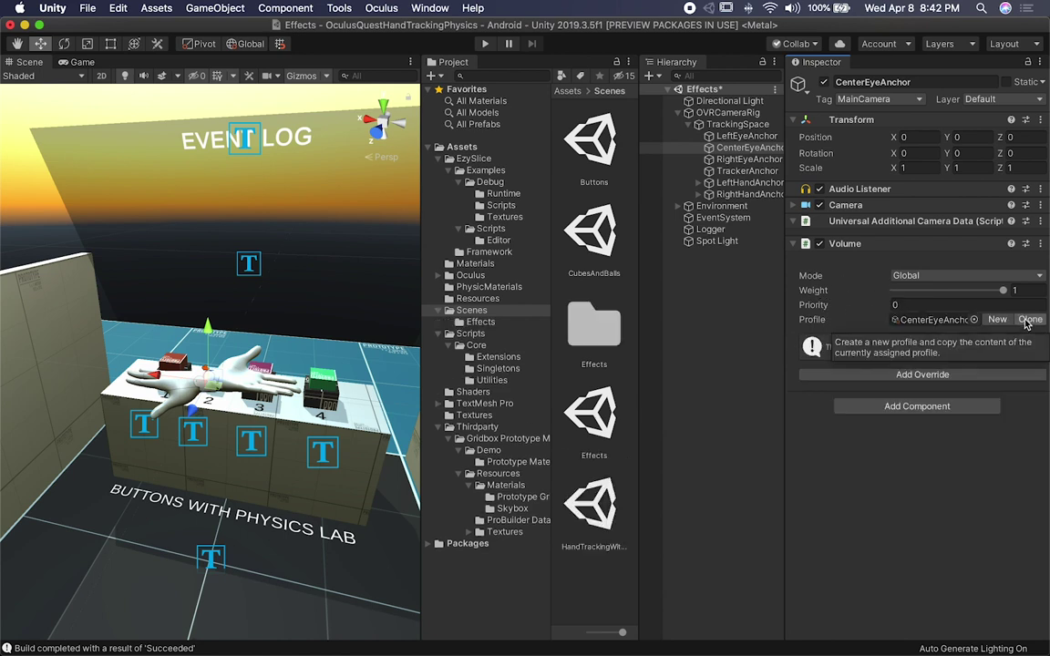
pyautogui.click(936, 321)
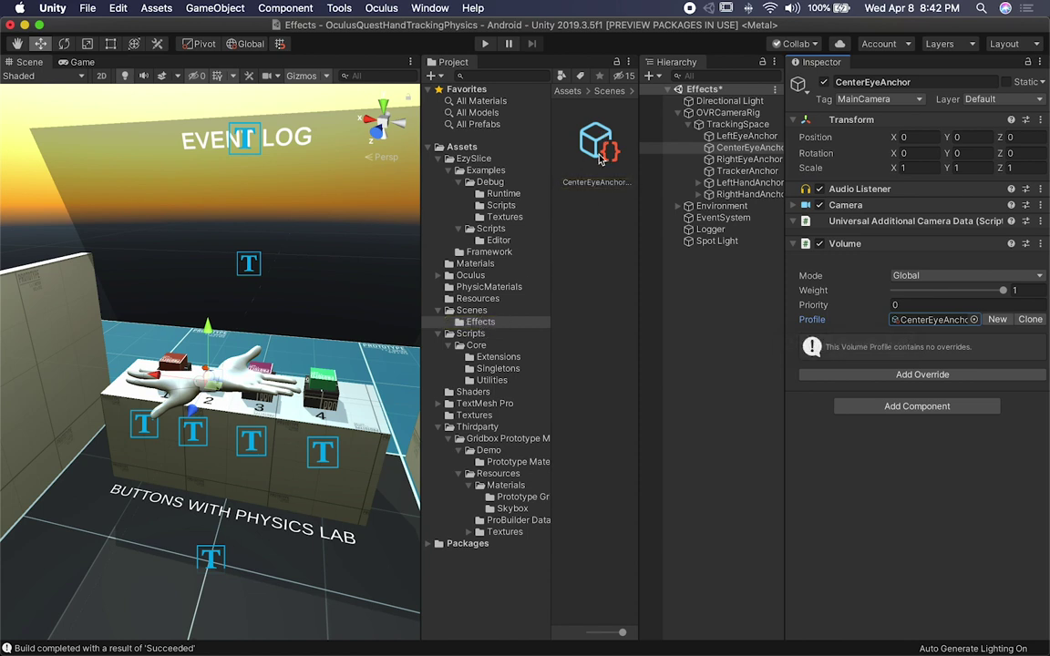
pyautogui.click(922, 318)
# - View the button lab through the Game view with CenterEyeAnchor selected, and list the available overrides
pyautogui.click(80, 61)
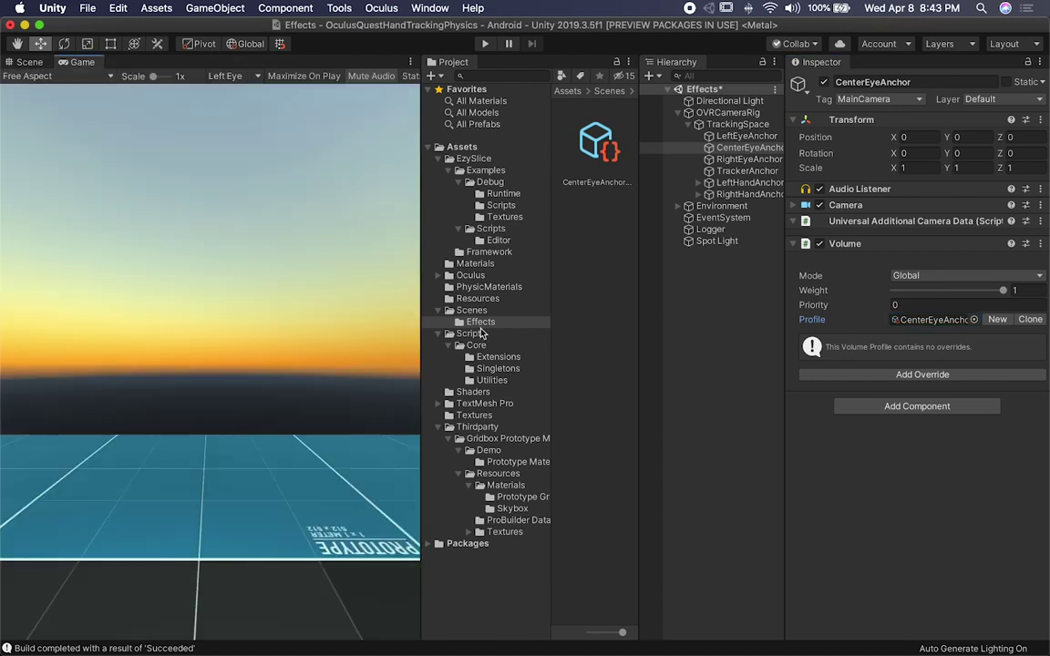
pyautogui.click(29, 61)
pyautogui.click(745, 159)
pyautogui.click(745, 146)
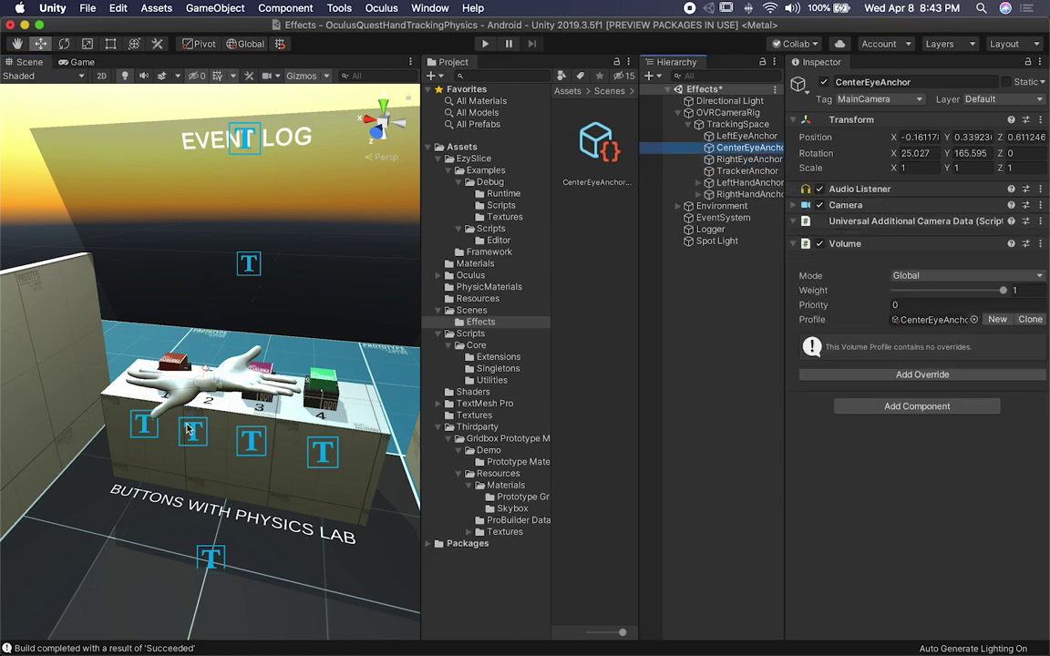
pyautogui.click(80, 62)
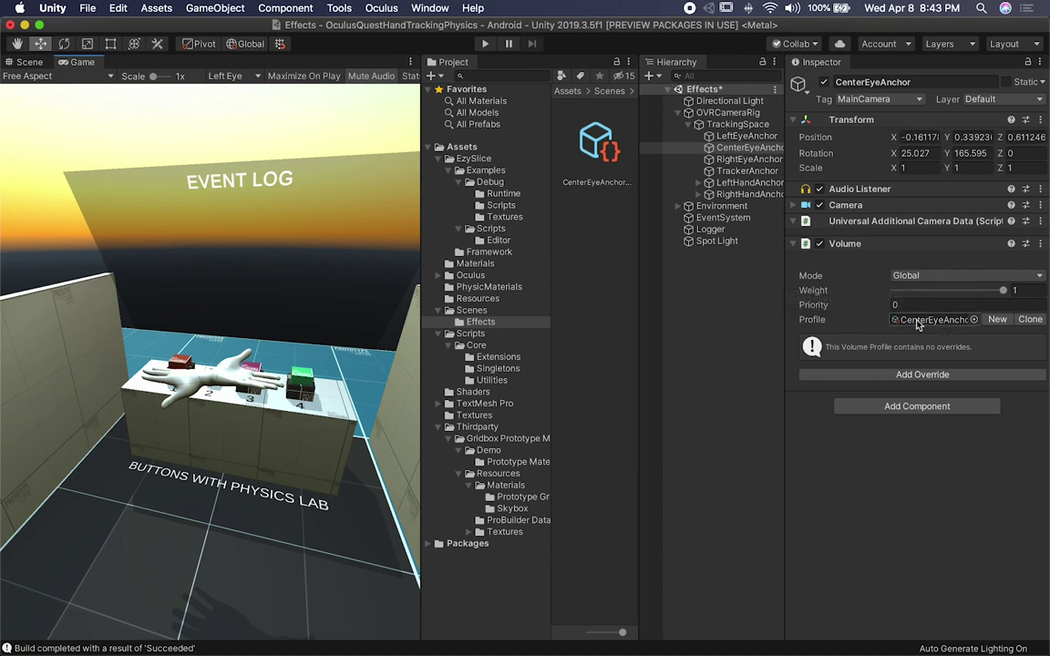
pyautogui.click(900, 377)
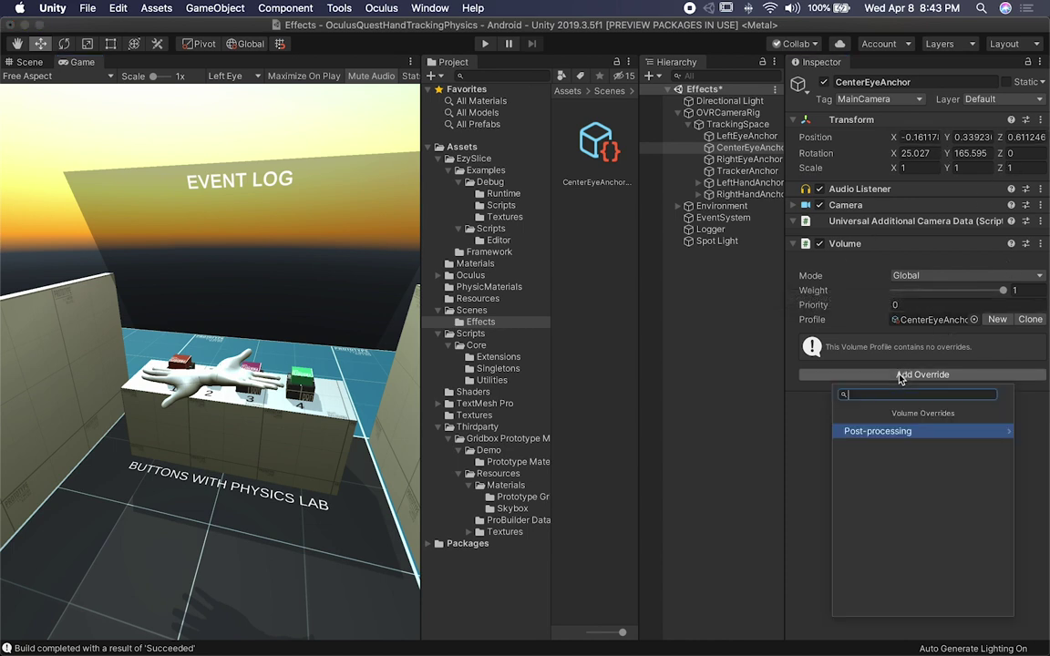
# - Add a Film Grain override with intensity 1 and the Large 02 grain type
pyautogui.click(889, 436)
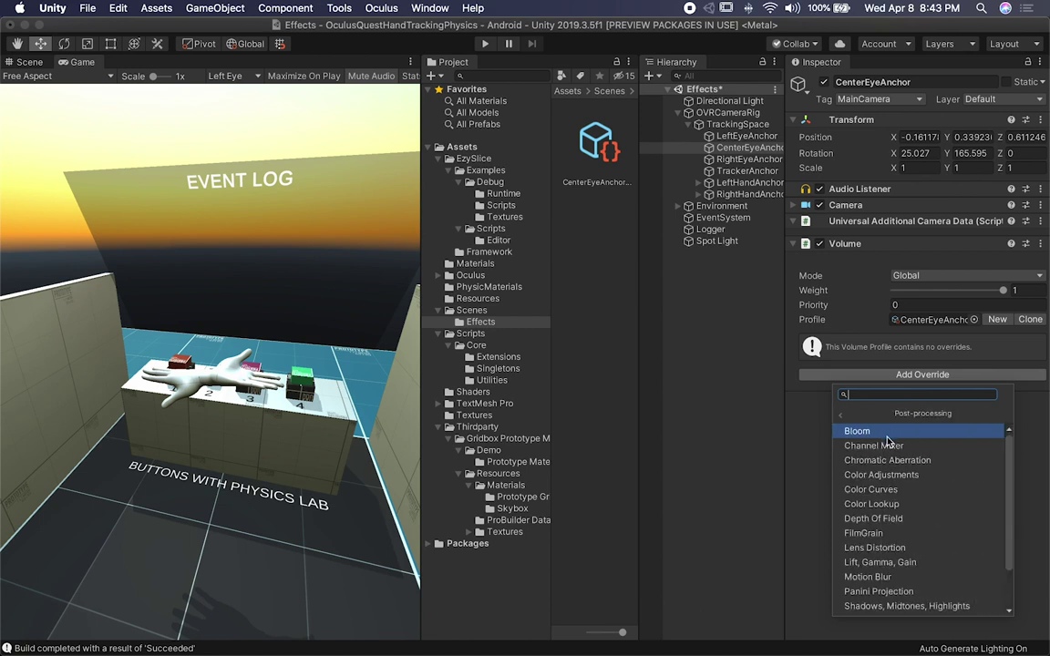
pyautogui.click(863, 533)
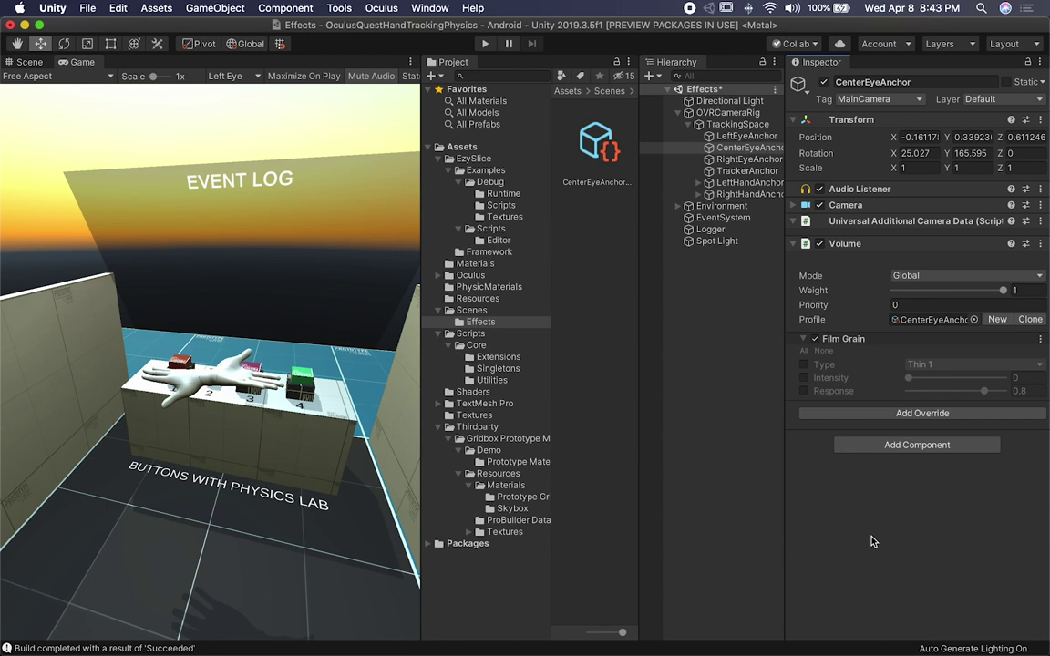
pyautogui.click(804, 377)
pyautogui.moveTo(909, 378); pyautogui.dragTo(1004, 378)
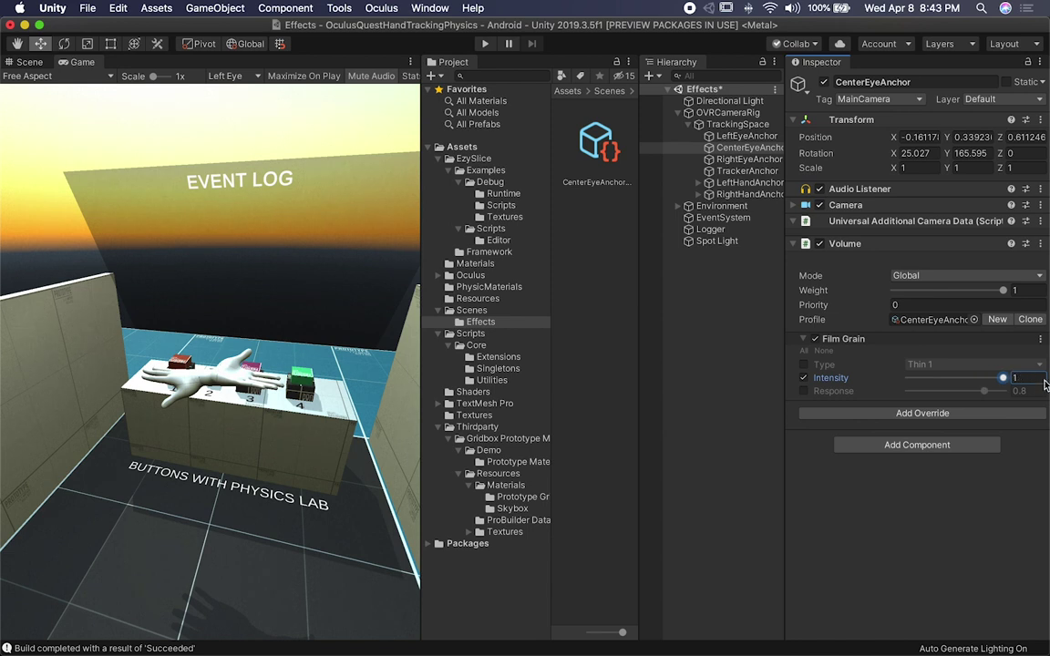
pyautogui.click(804, 364)
pyautogui.click(966, 365)
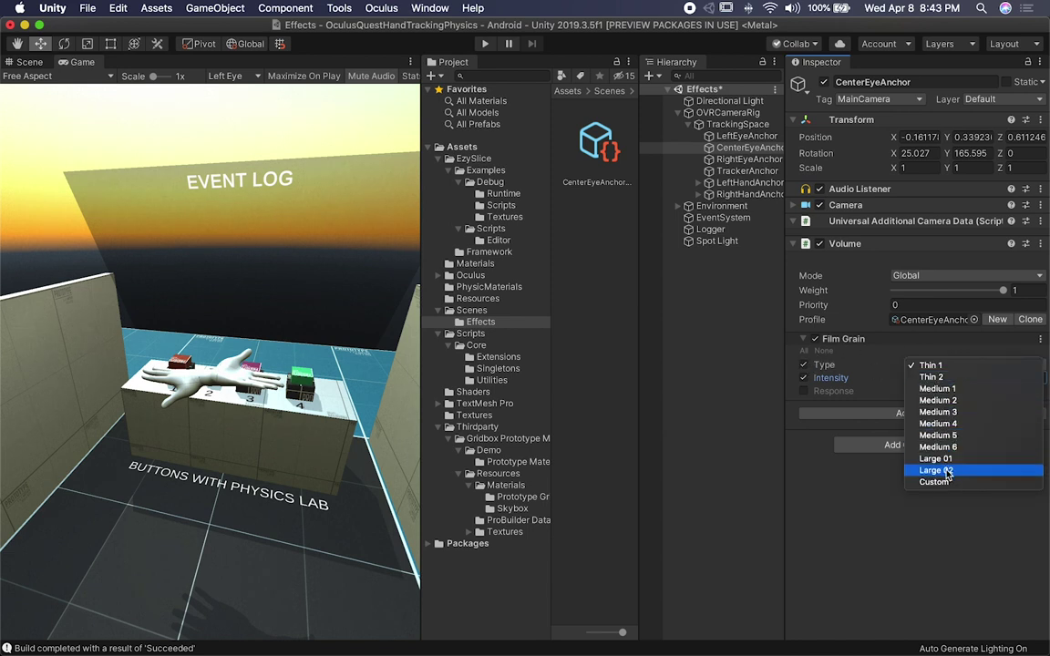
pyautogui.press('Escape')
pyautogui.press('Return')
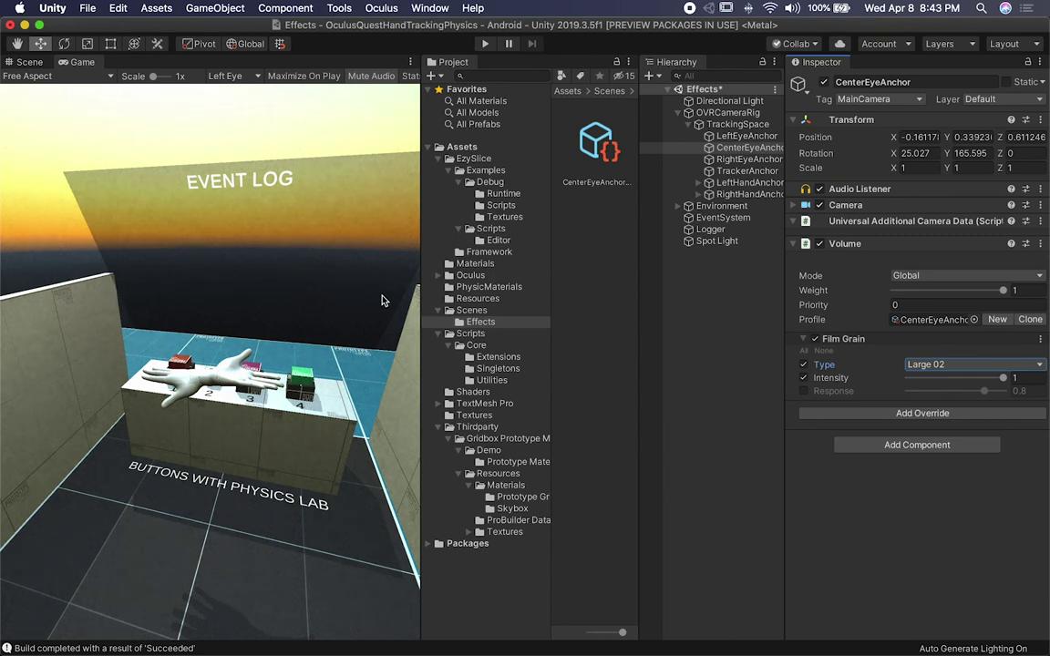
# - Add a Channel Mixer override, disable Film Grain, then remove the Channel Mixer
pyautogui.click(911, 413)
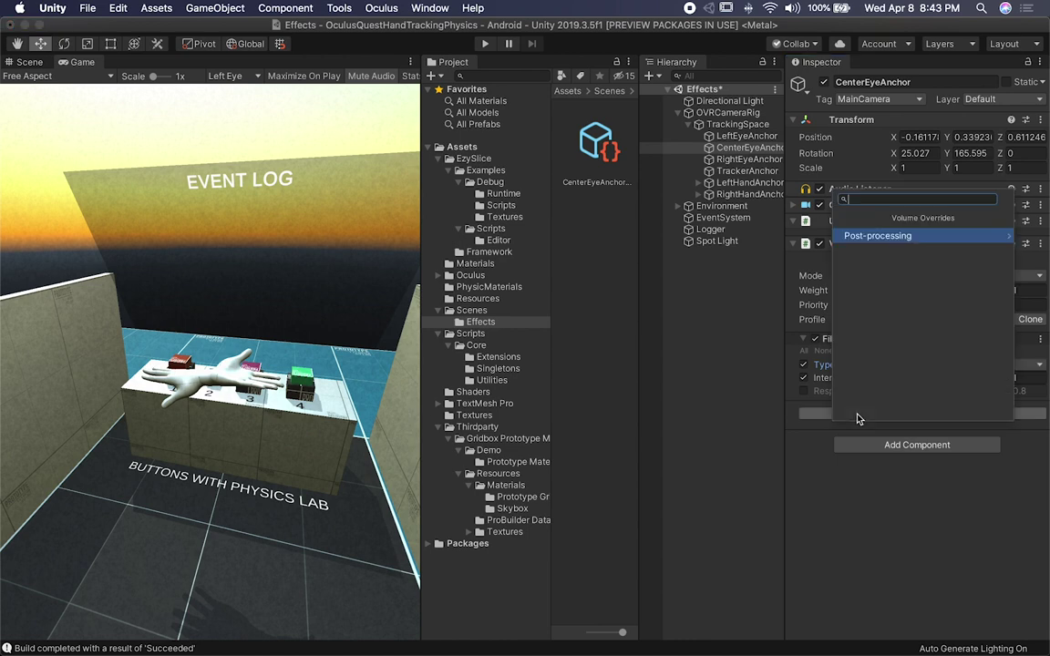
pyautogui.click(877, 236)
pyautogui.click(886, 252)
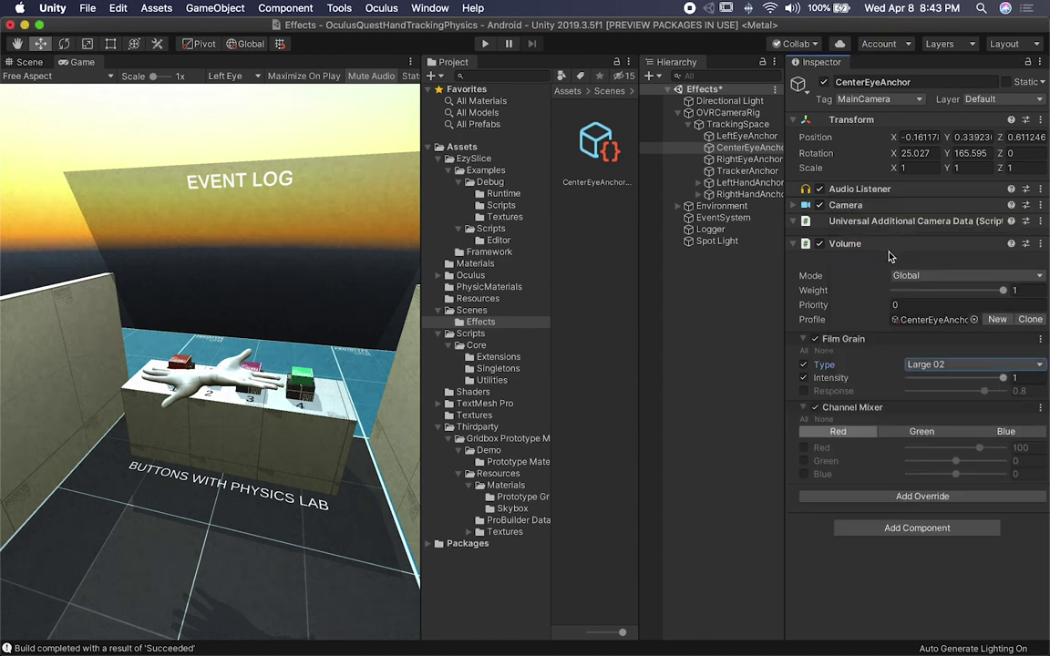
pyautogui.click(814, 339)
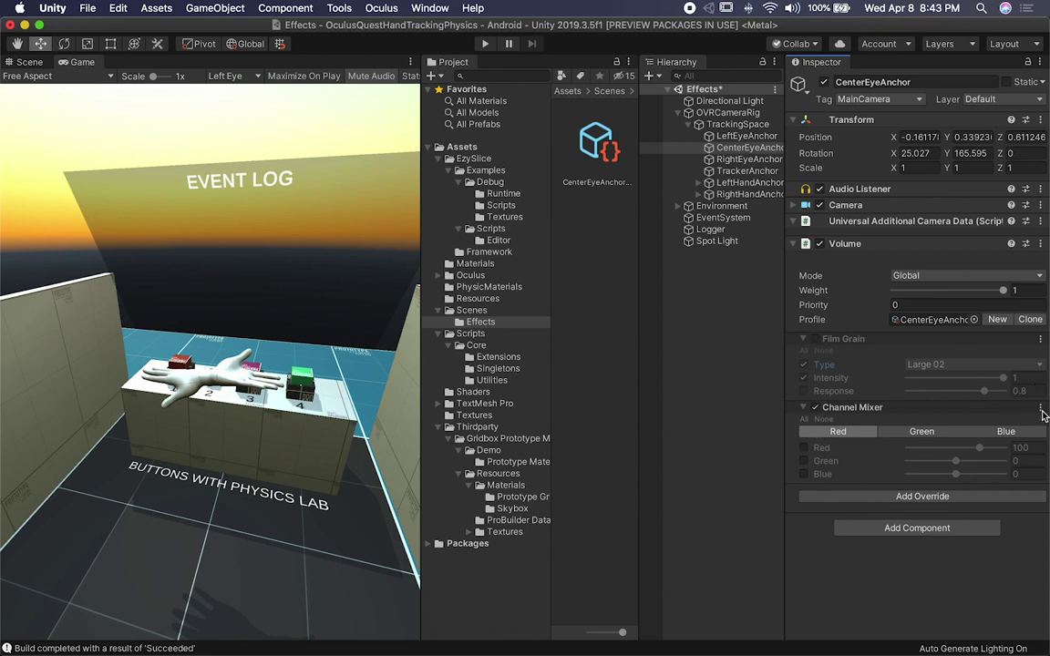
pyautogui.click(1039, 408)
pyautogui.click(993, 472)
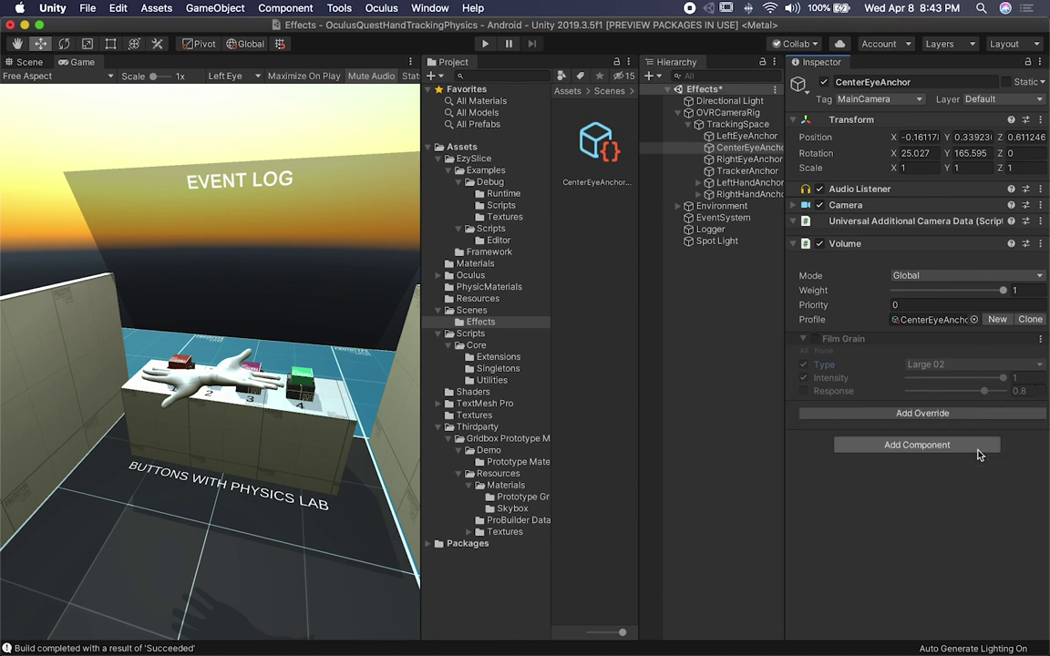
pyautogui.click(916, 412)
pyautogui.click(880, 238)
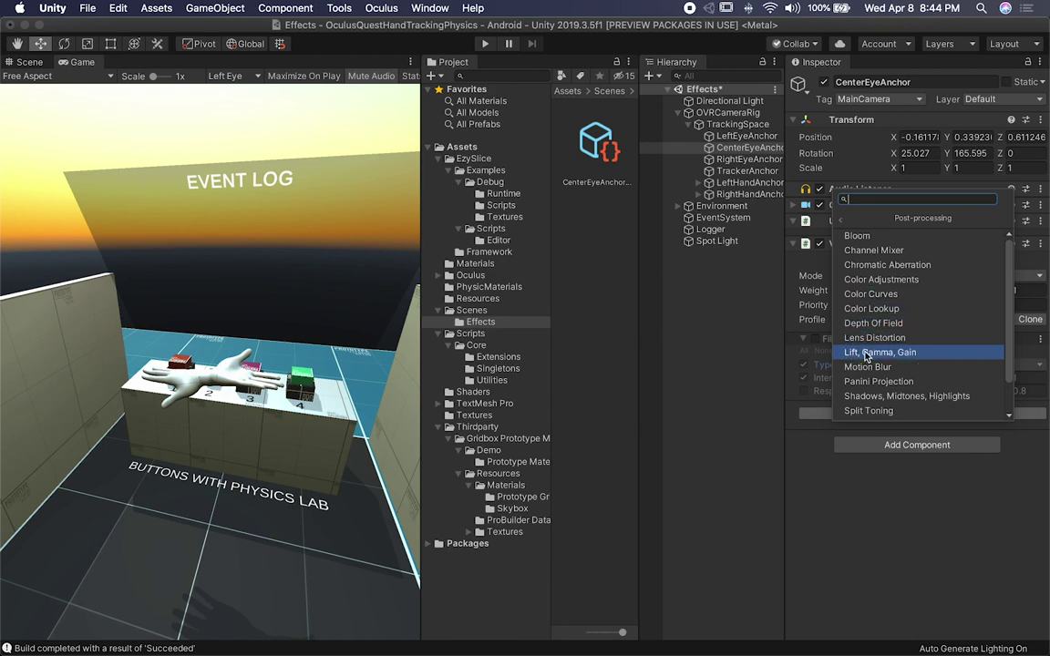
# - Add a Lift Gamma Gain override, tint and raise the lift, and raise gamma
pyautogui.click(879, 356)
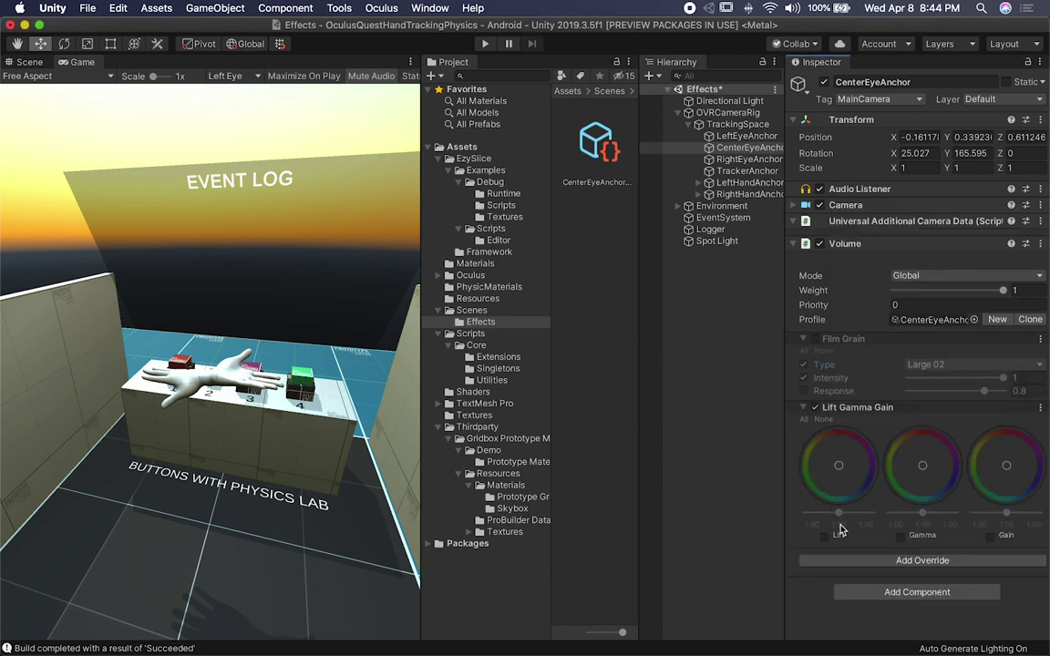
pyautogui.moveTo(832, 531)
pyautogui.mouseDown()
pyautogui.moveTo(864, 516)
pyautogui.moveTo(832, 520)
pyautogui.moveTo(840, 526)
pyautogui.moveTo(836, 515)
pyautogui.mouseUp()
pyautogui.moveTo(839, 464); pyautogui.dragTo(846, 463)
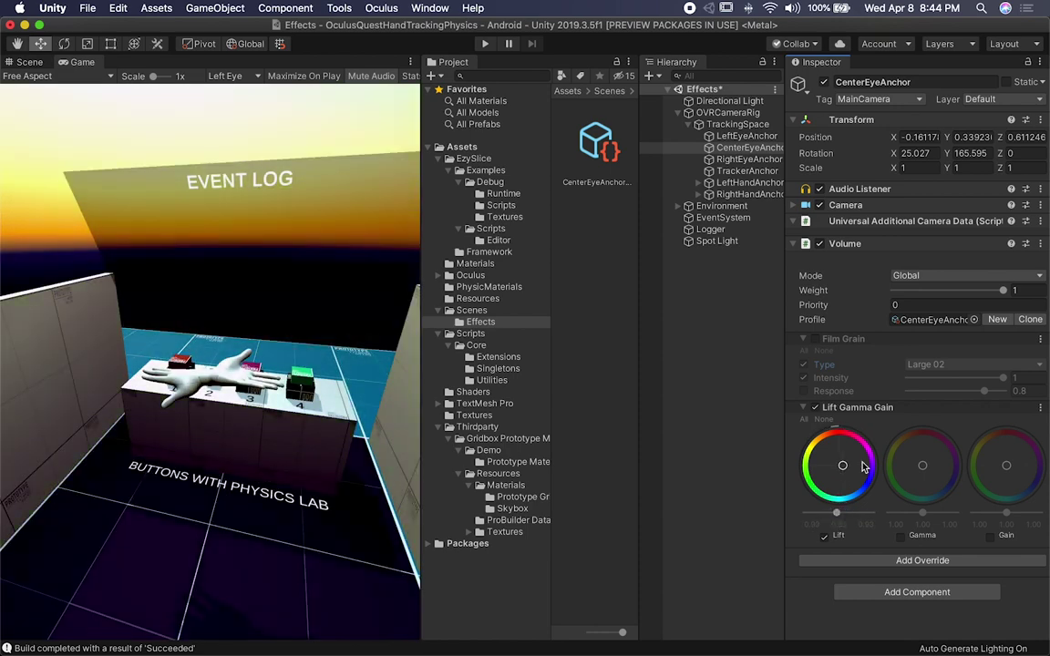
pyautogui.moveTo(835, 514)
pyautogui.mouseDown()
pyautogui.moveTo(846, 515)
pyautogui.moveTo(836, 515)
pyautogui.mouseUp()
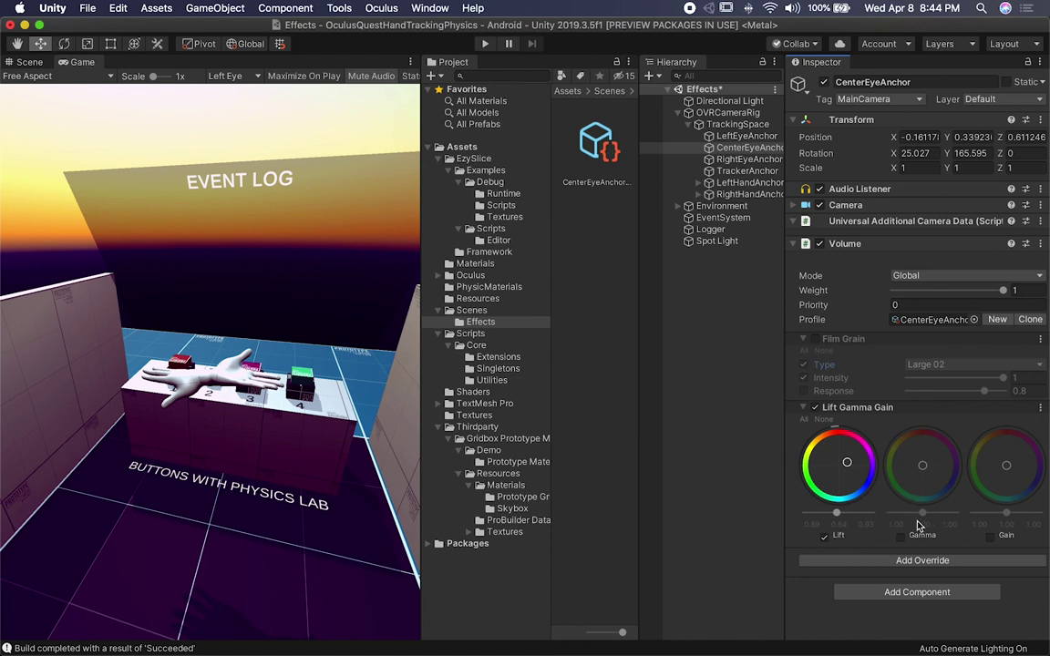
pyautogui.moveTo(922, 516); pyautogui.dragTo(950, 522)
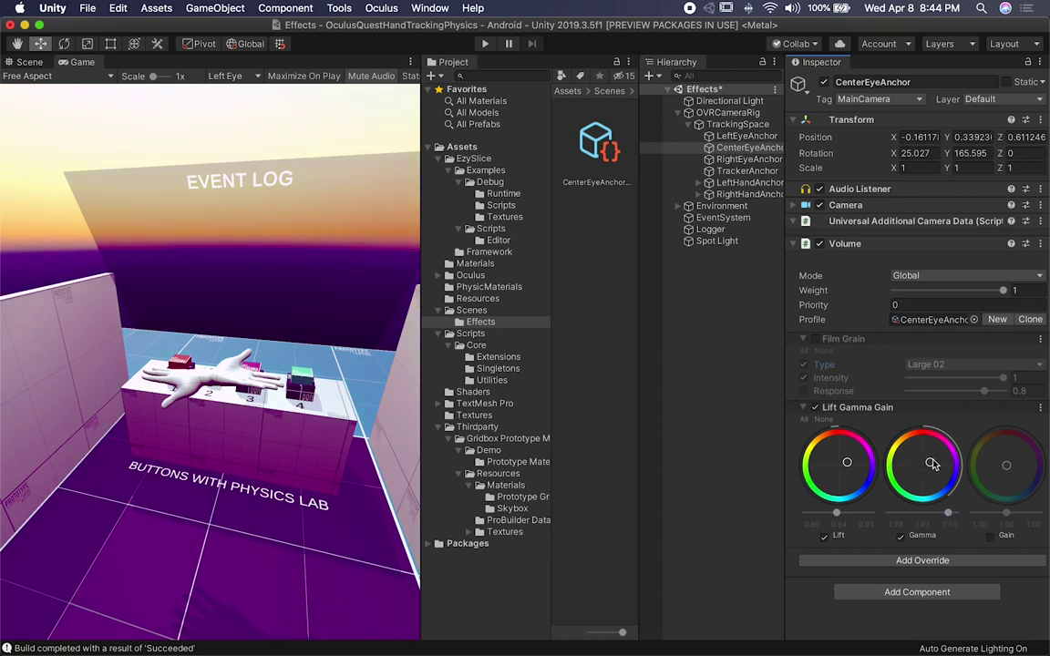
pyautogui.moveTo(889, 483); pyautogui.dragTo(925, 515)
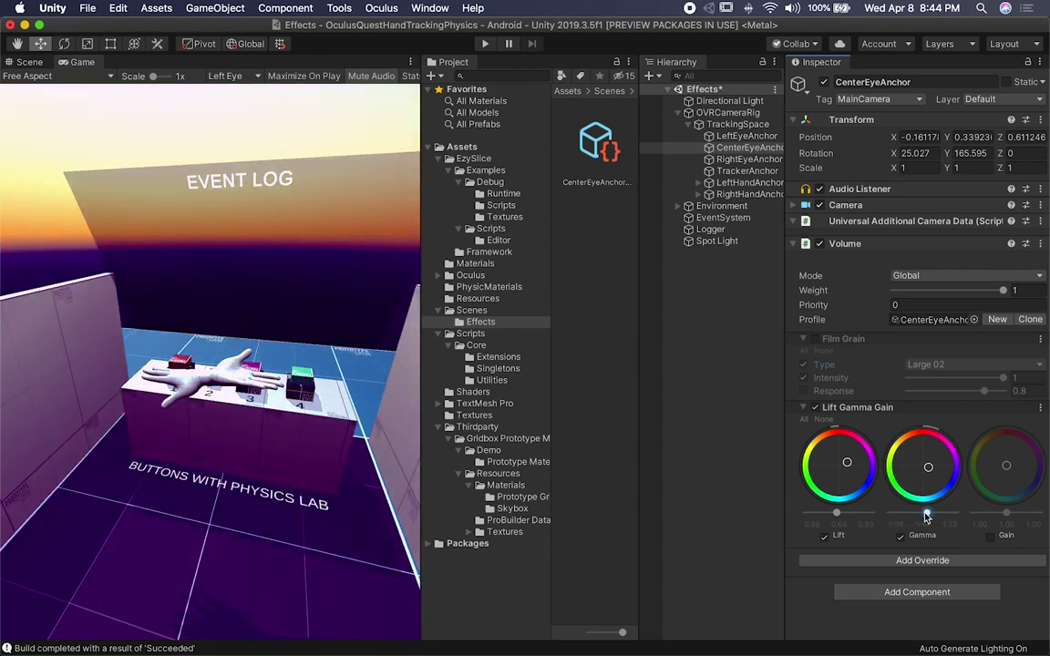
# - Lower the gain, nudge the gain and gamma colours, then collapse and disable the override
pyautogui.click(990, 536)
pyautogui.moveTo(1006, 514); pyautogui.dragTo(1013, 513)
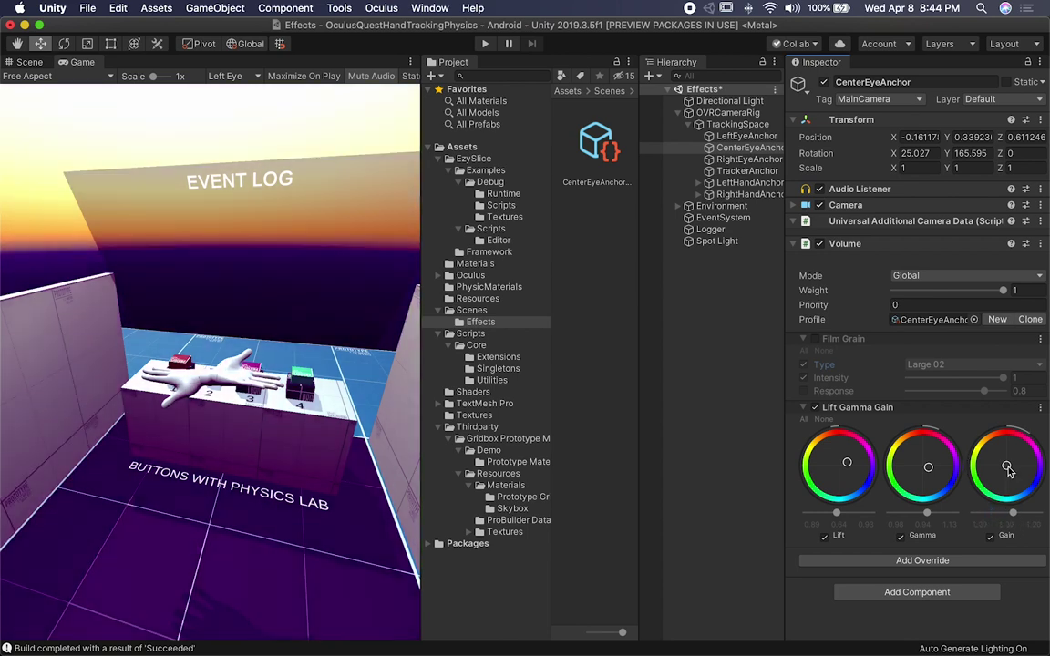
pyautogui.moveTo(1022, 453); pyautogui.dragTo(1047, 416)
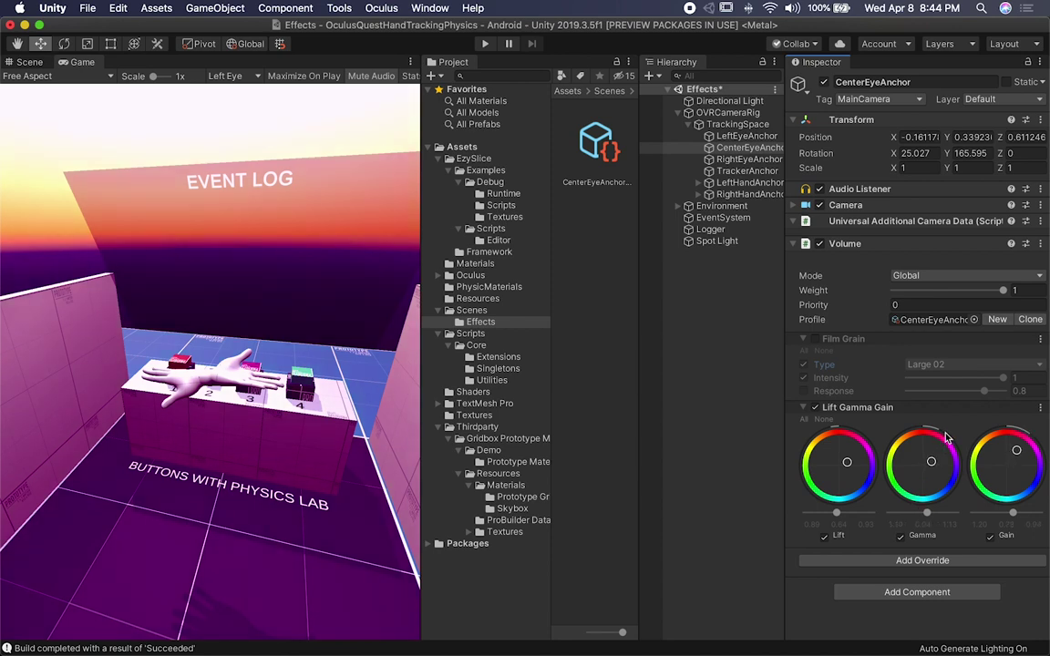
pyautogui.moveTo(932, 469)
pyautogui.mouseDown()
pyautogui.moveTo(947, 438)
pyautogui.moveTo(939, 449)
pyautogui.mouseUp()
pyautogui.click(882, 409)
pyautogui.click(814, 407)
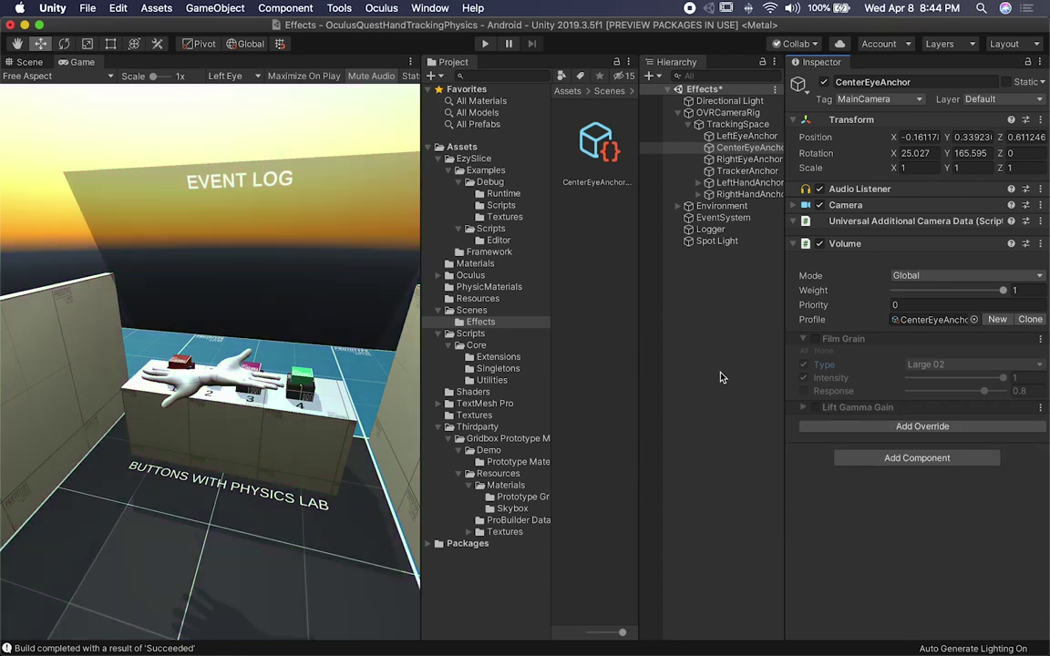
# - Add a Lens Distortion override and raise its intensity and adjust its scale
pyautogui.click(856, 426)
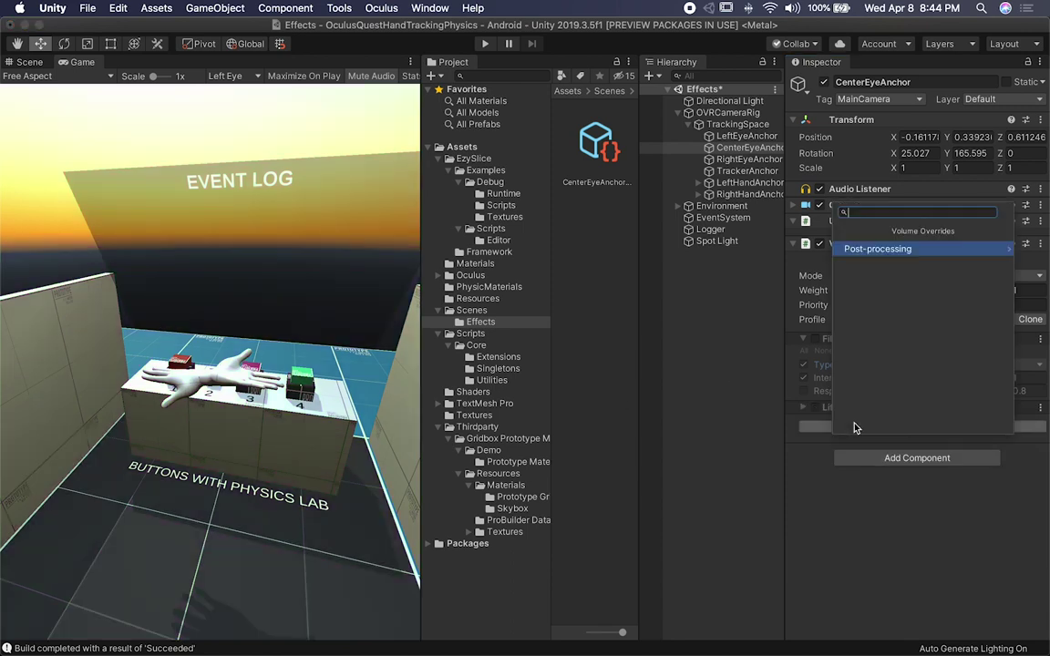
pyautogui.click(922, 252)
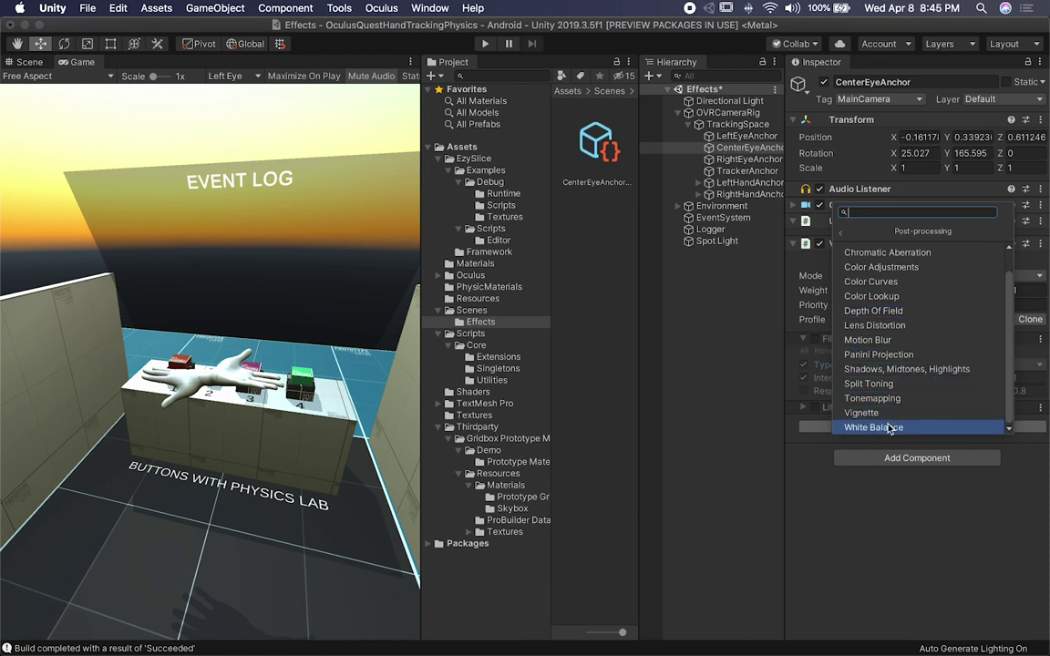
pyautogui.click(898, 324)
pyautogui.click(803, 445)
pyautogui.moveTo(954, 452); pyautogui.dragTo(985, 447)
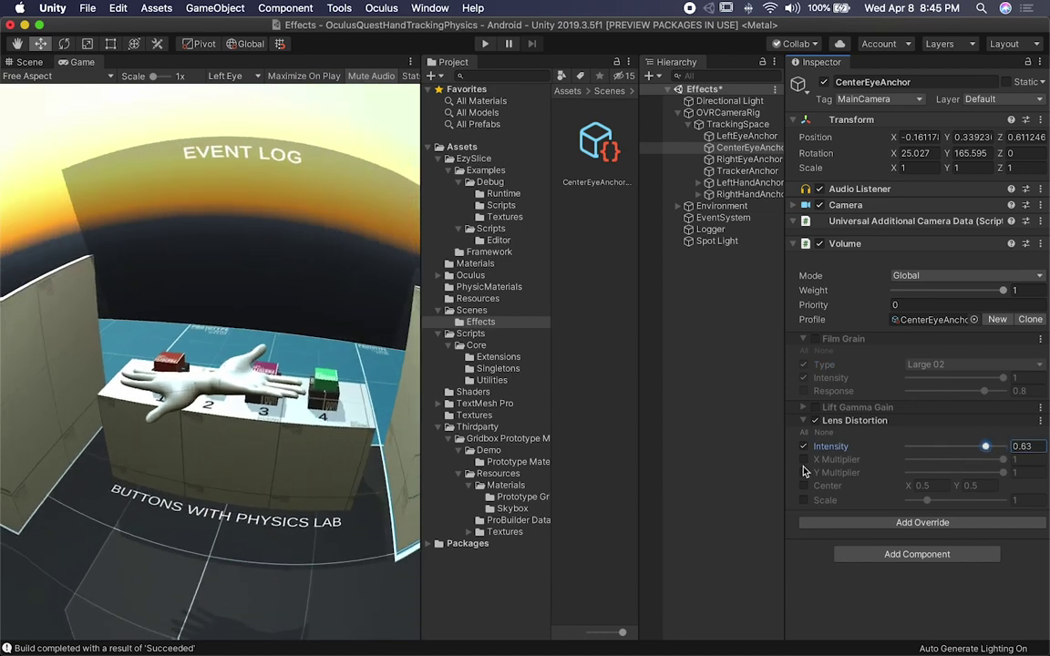
pyautogui.click(804, 500)
pyautogui.moveTo(926, 501)
pyautogui.mouseDown()
pyautogui.moveTo(938, 499)
pyautogui.moveTo(910, 501)
pyautogui.moveTo(931, 500)
pyautogui.mouseUp()
pyautogui.write('1')
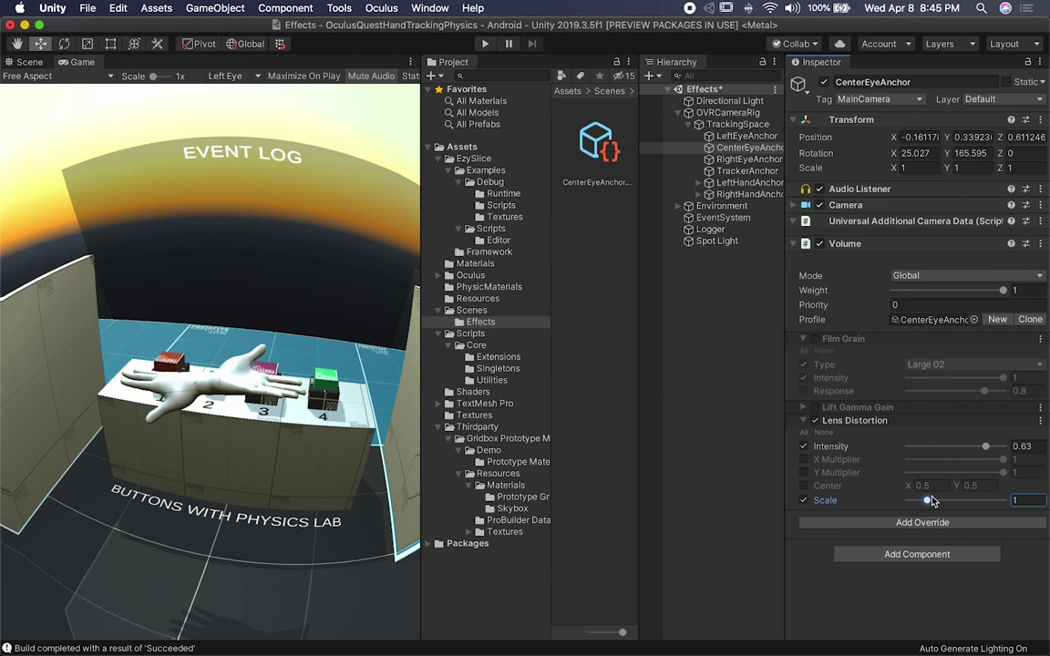
# - Try and undo an off-centre shift, lower intensity, set scale 1.15, then disable scale and collapse
pyautogui.click(804, 486)
pyautogui.moveTo(907, 485)
pyautogui.mouseDown()
pyautogui.moveTo(870, 487)
pyautogui.moveTo(896, 487)
pyautogui.mouseUp()
pyautogui.press('super+z')
pyautogui.press('super+z')
pyautogui.moveTo(985, 446)
pyautogui.mouseDown()
pyautogui.moveTo(964, 447)
pyautogui.moveTo(980, 449)
pyautogui.mouseUp()
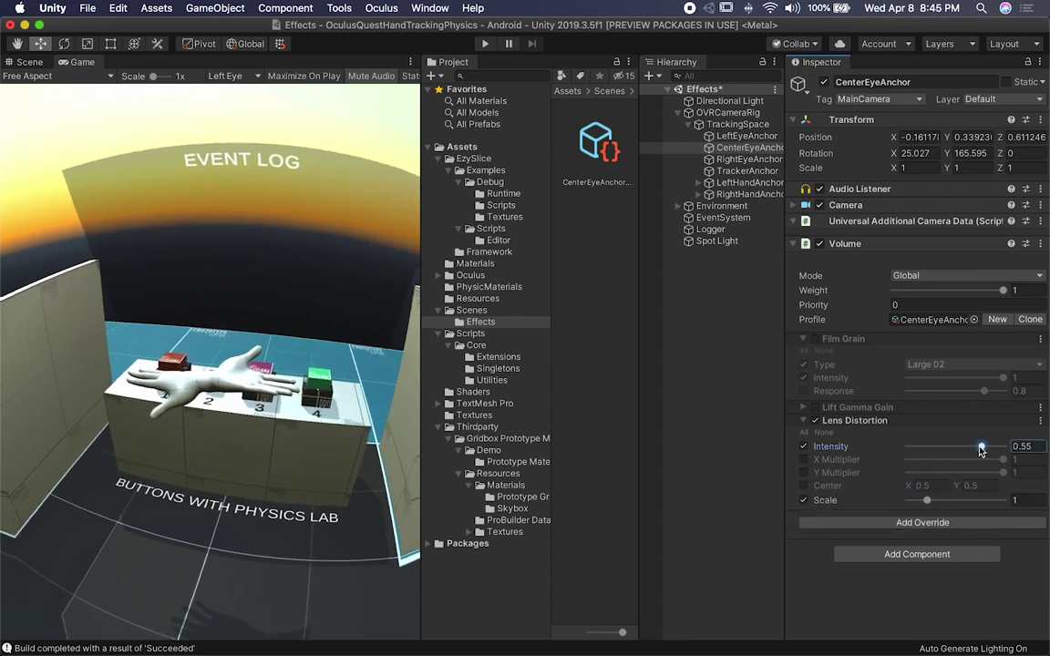
pyautogui.moveTo(926, 501); pyautogui.dragTo(927, 500)
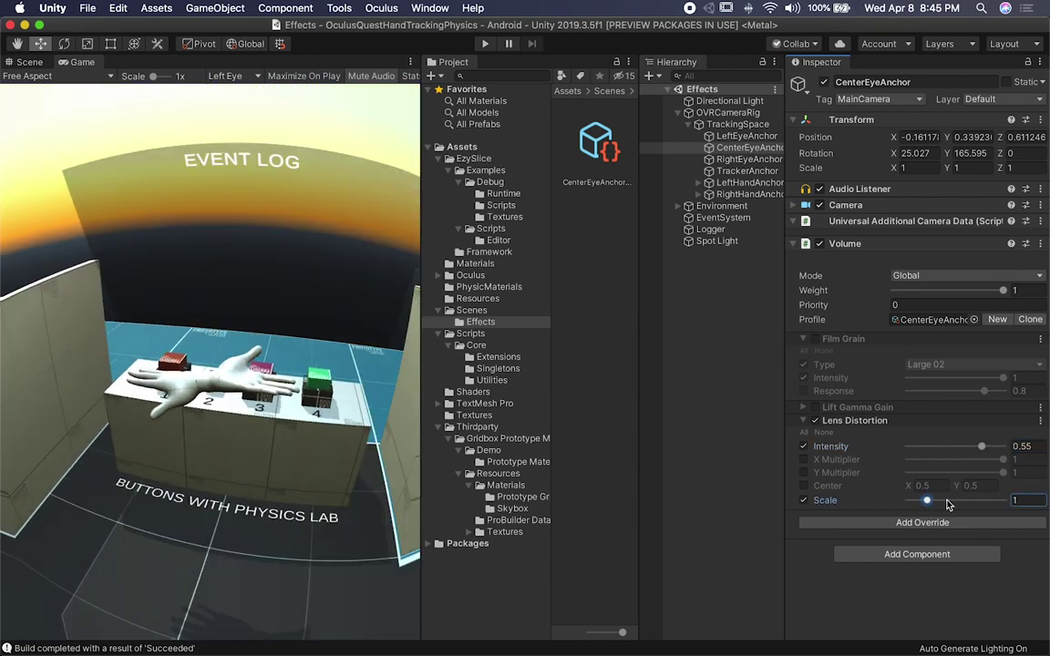
pyautogui.click(805, 502)
pyautogui.click(846, 424)
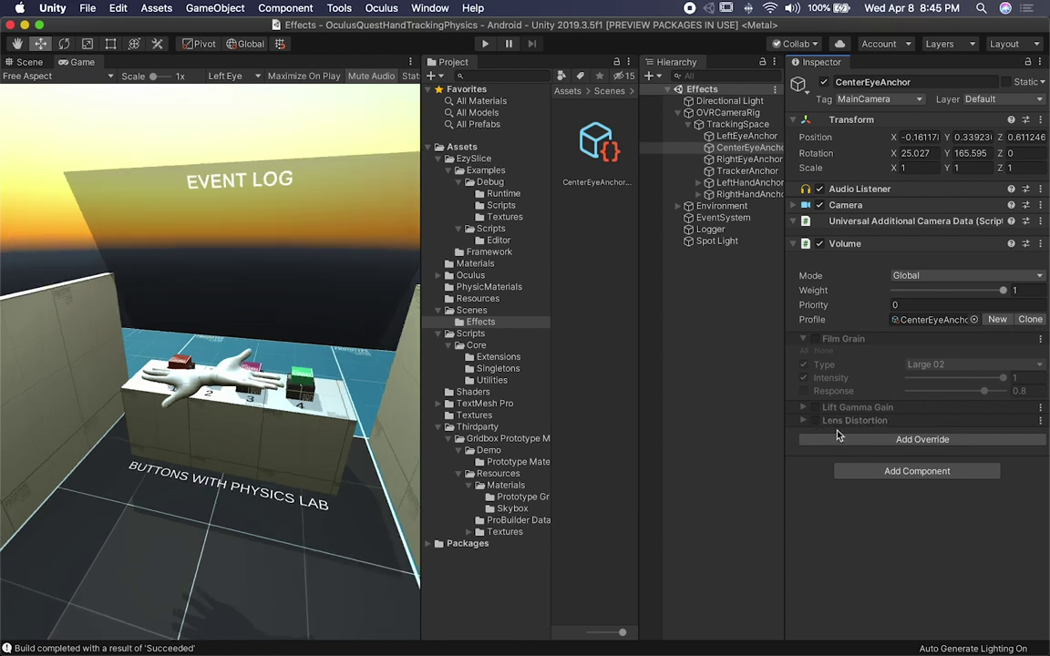
pyautogui.click(846, 440)
# - Add Chromatic Aberration at intensity 1, then disable it and collapse Film Grain
pyautogui.click(895, 262)
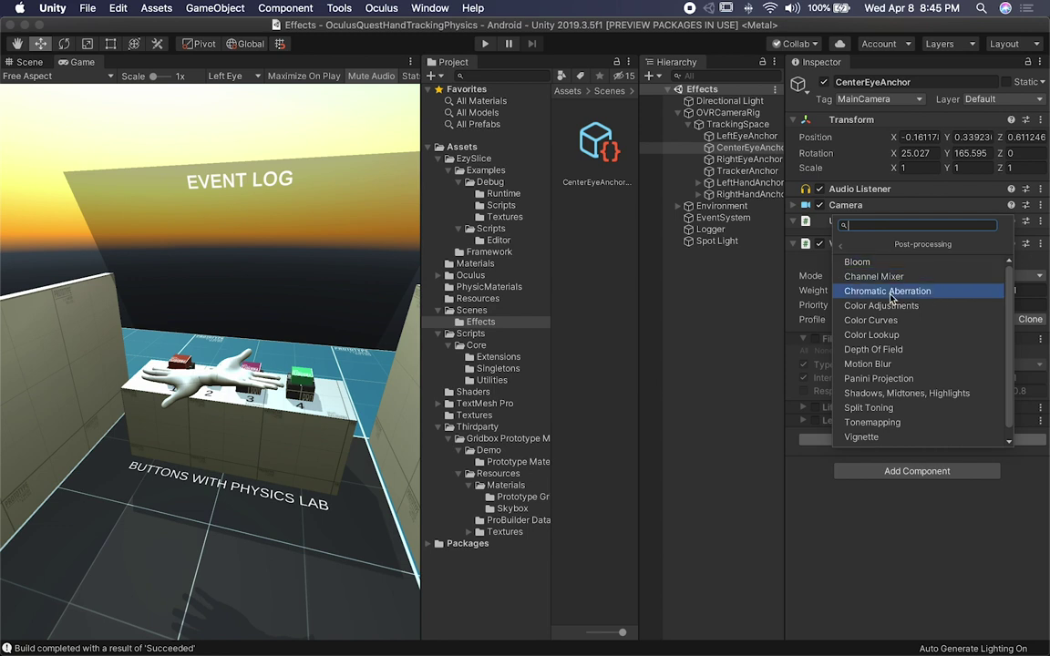
pyautogui.click(890, 293)
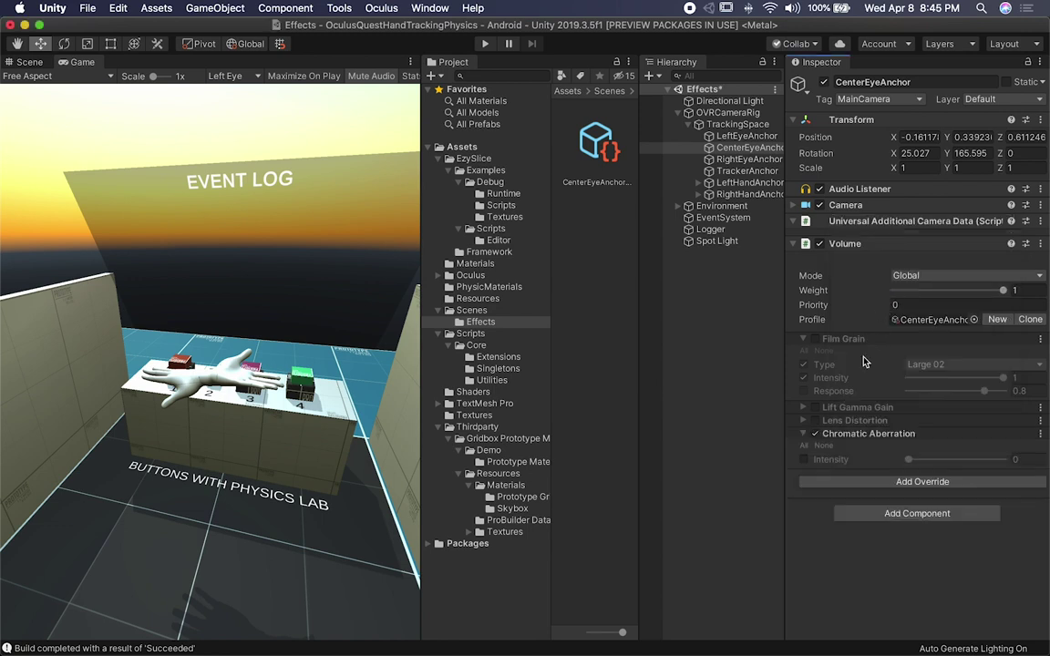
pyautogui.click(803, 459)
pyautogui.moveTo(909, 460); pyautogui.dragTo(1002, 460)
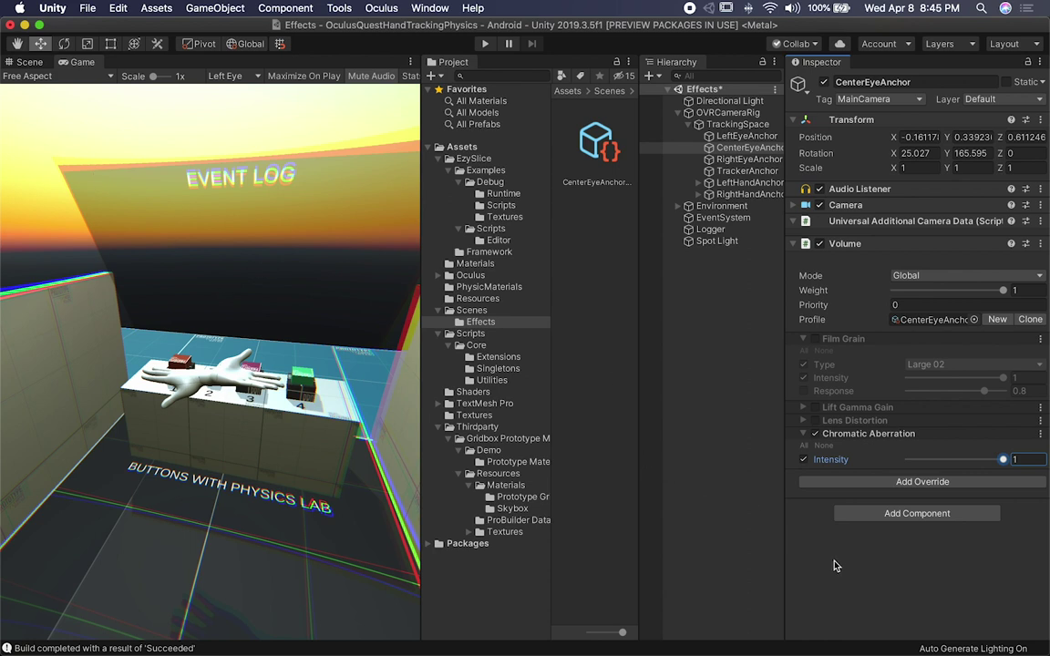
pyautogui.click(816, 445)
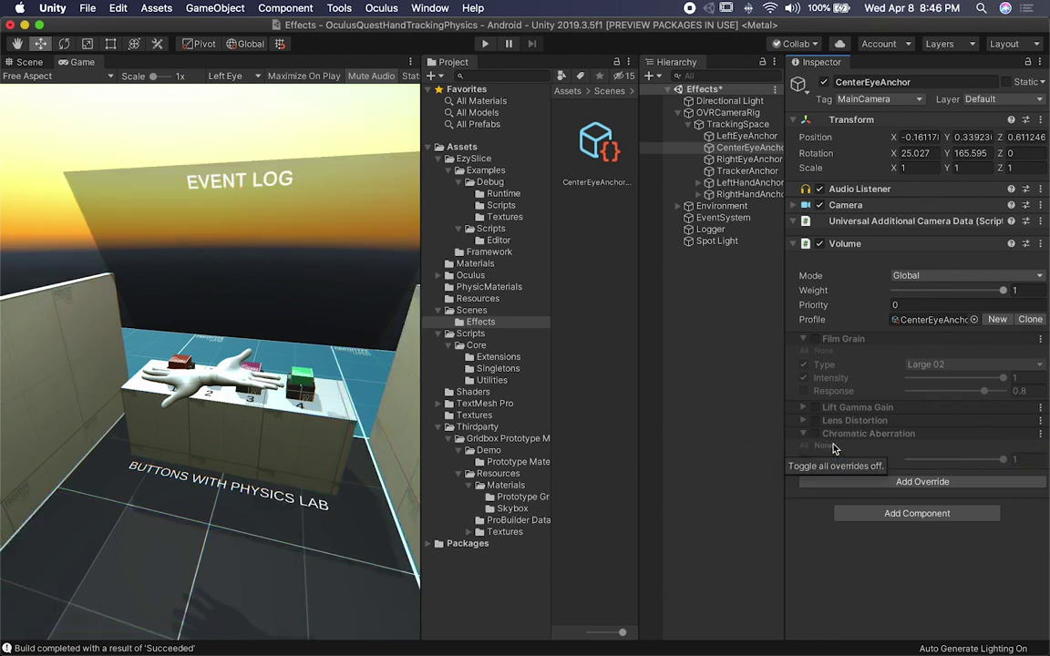
pyautogui.click(853, 340)
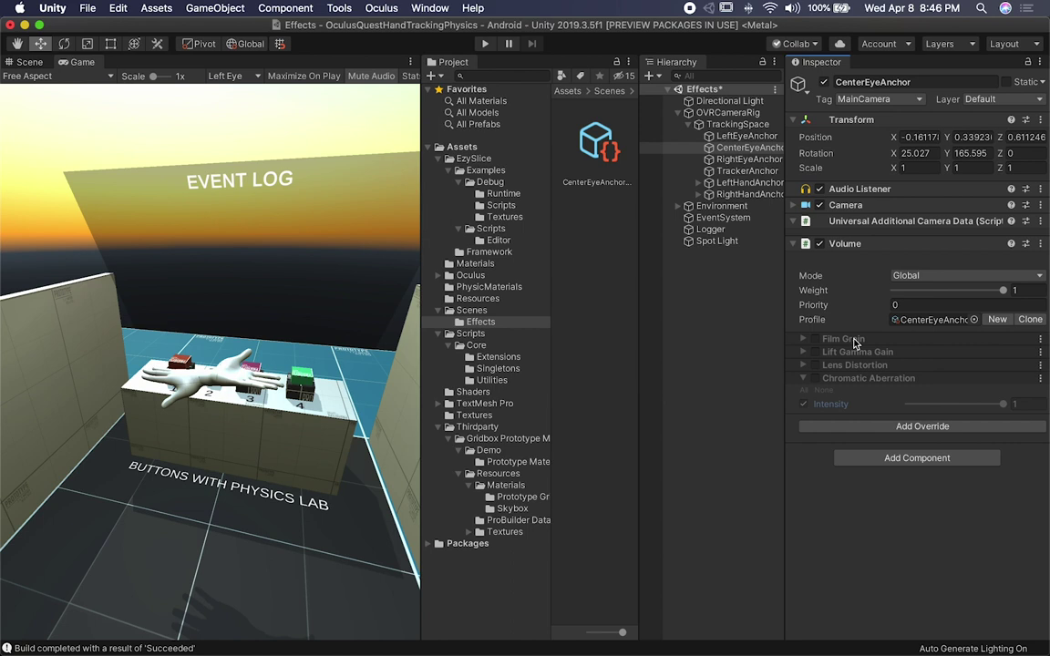